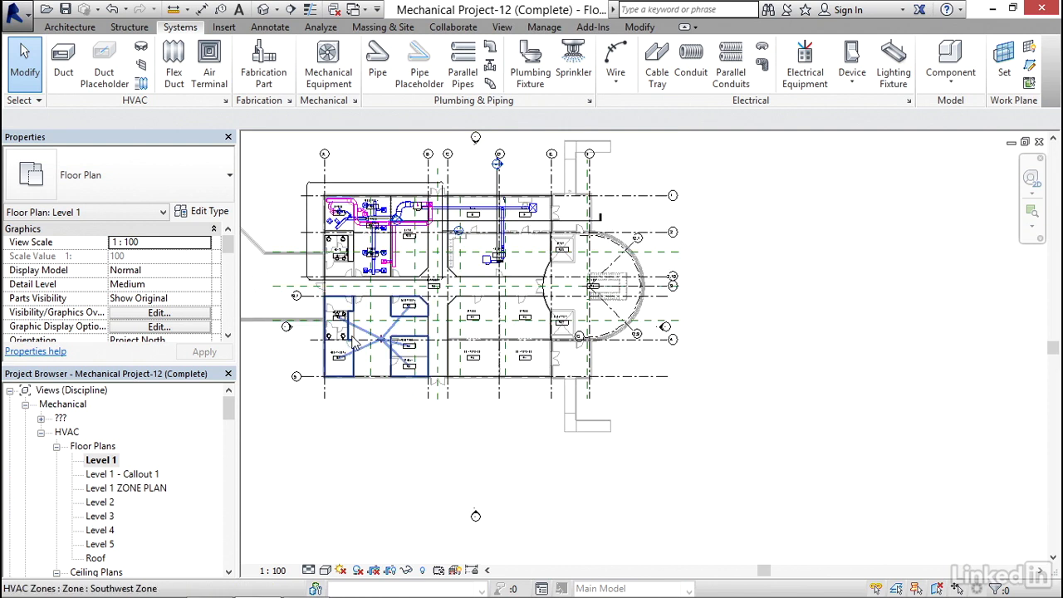
Review the model category visibility settings of the Level 1 floor plan around Offices 111 and 112
middle_drag(386, 351, 466, 326)
scroll(492, 330, up, 5)
scroll(494, 327, up, 2)
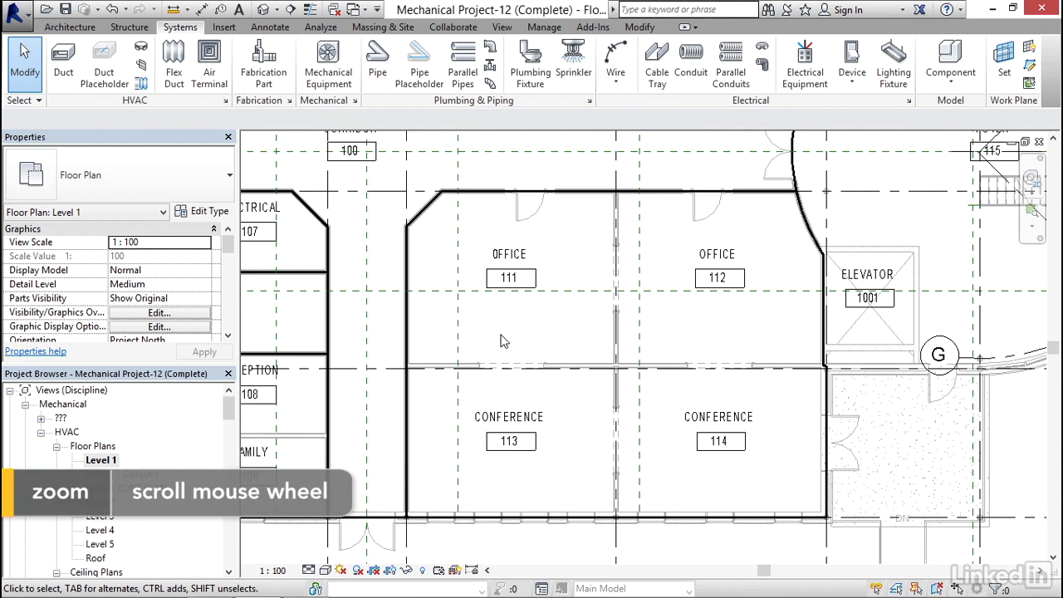
key(v)
key(g)
drag(799, 175, 802, 274)
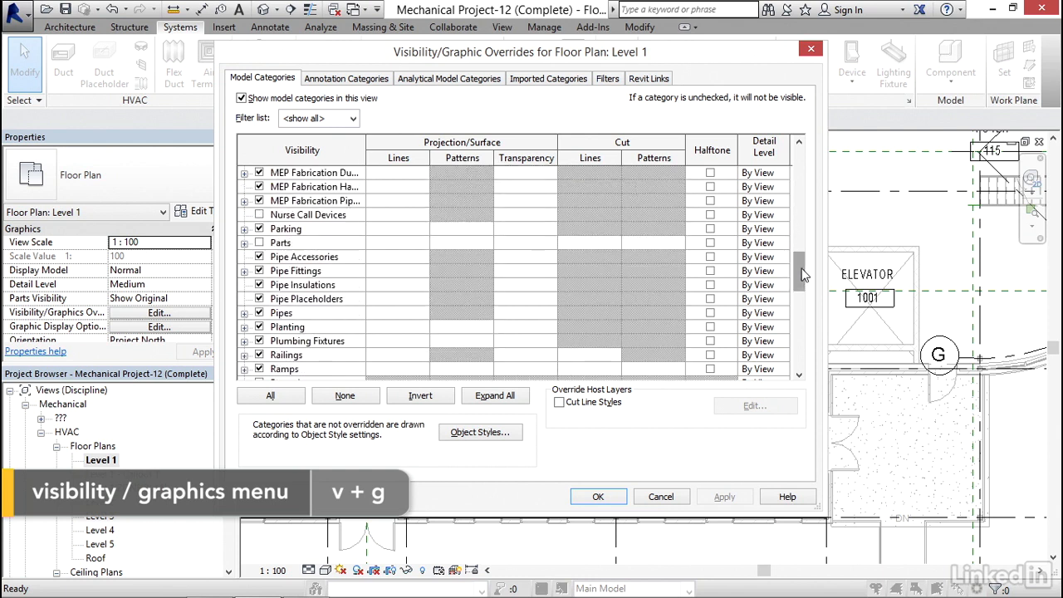
click(598, 496)
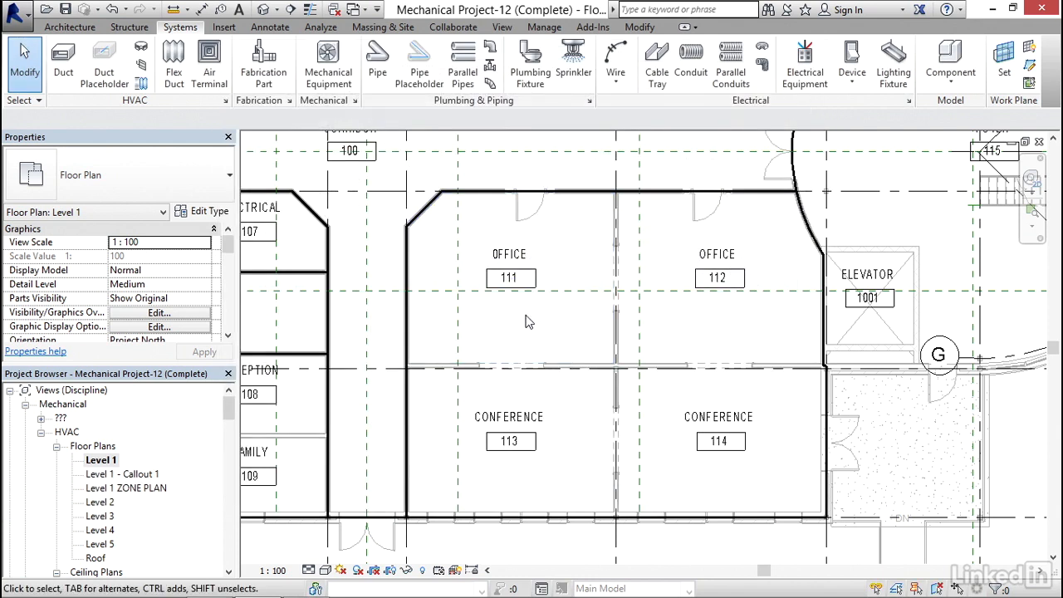
Draw a horizontal 15 mm Standard pipe about 3900 mm long at a 2750 mm offset below the Office 111 tag
click(378, 60)
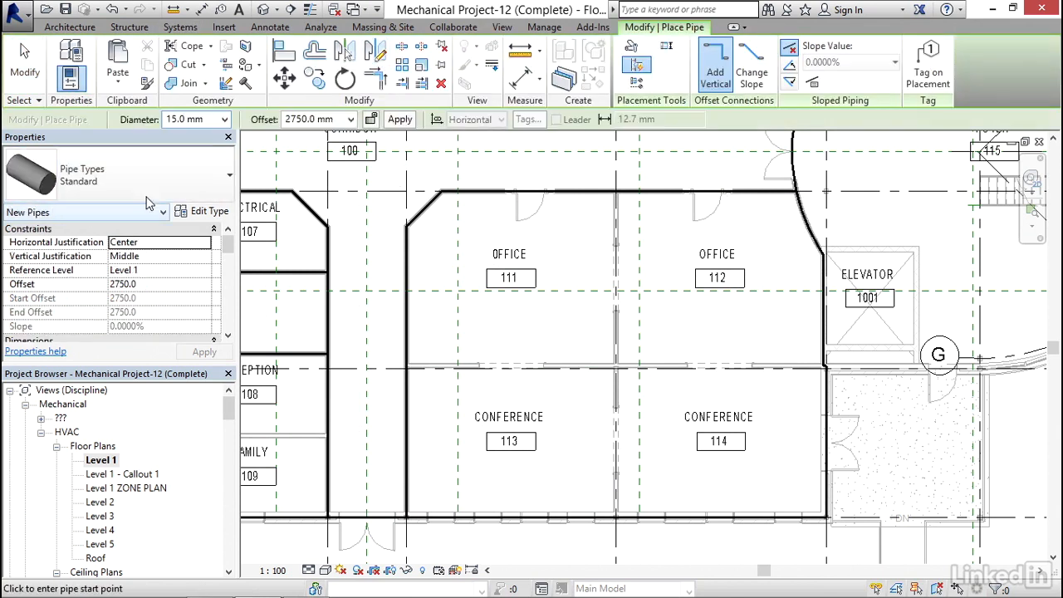
middle_drag(508, 346, 392, 326)
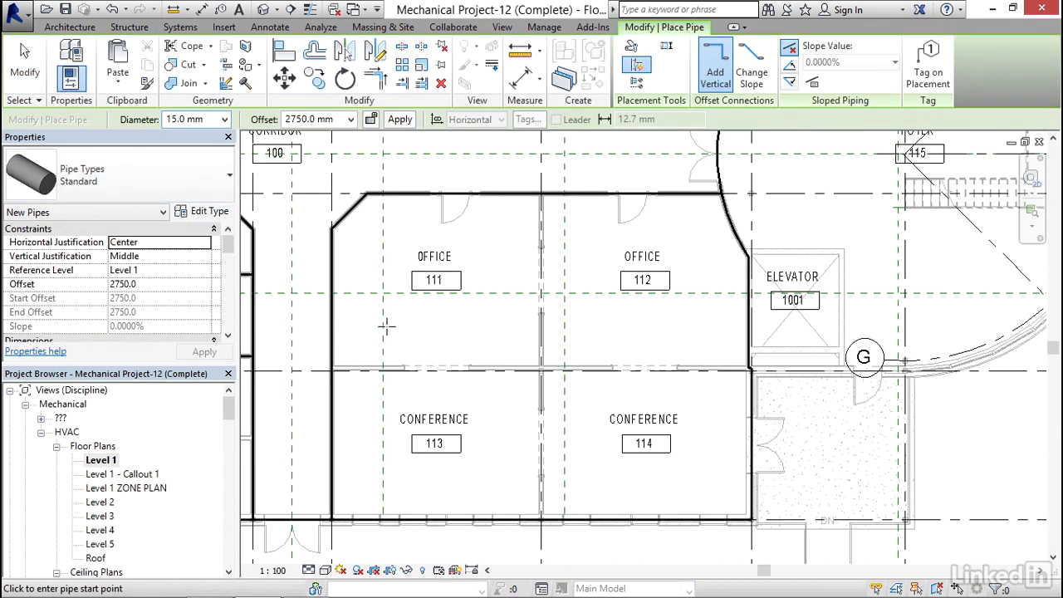
click(487, 324)
key(Escape)
key(Escape)
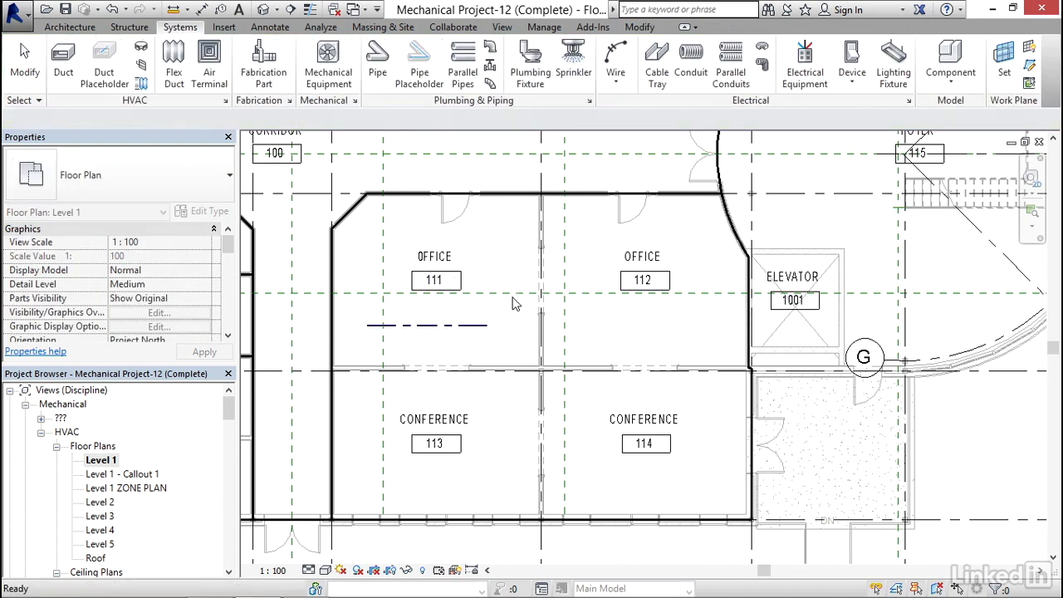
Set the floor plan's detail level to Fine and zoom in on the new pipe
click(310, 570)
click(326, 554)
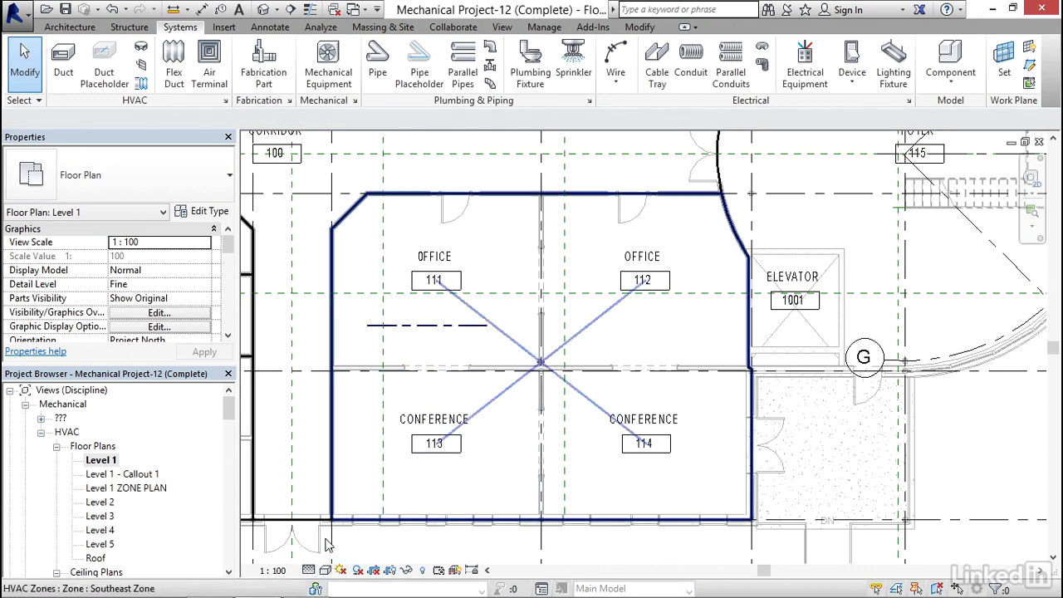
scroll(465, 359, up, 4)
scroll(490, 364, up, 3)
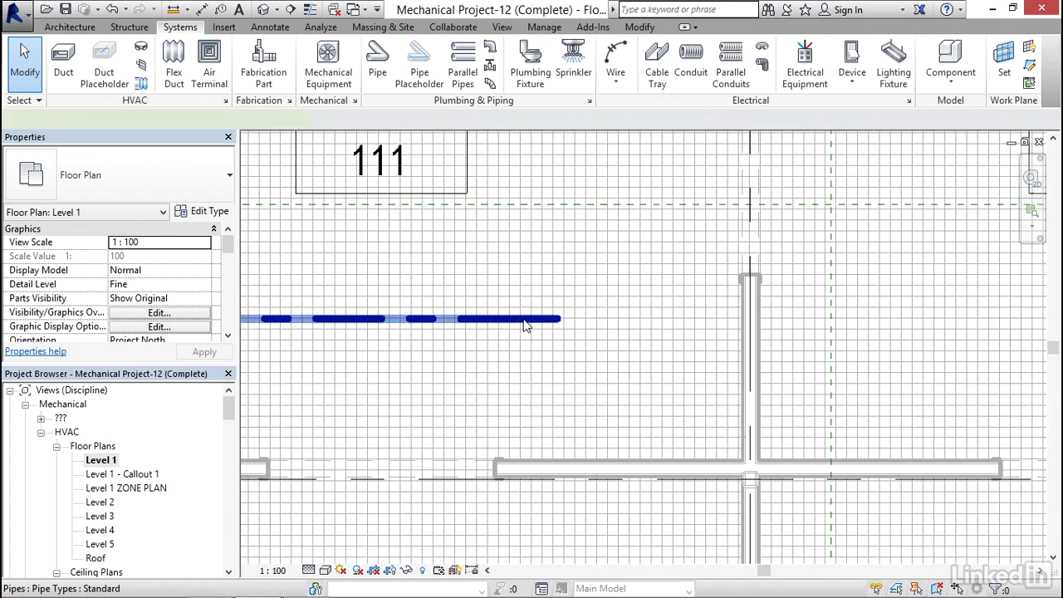
Create a similar horizontal pipe above the first one, crossing the wall between Offices 111 and 112
click(524, 320)
right_click(524, 323)
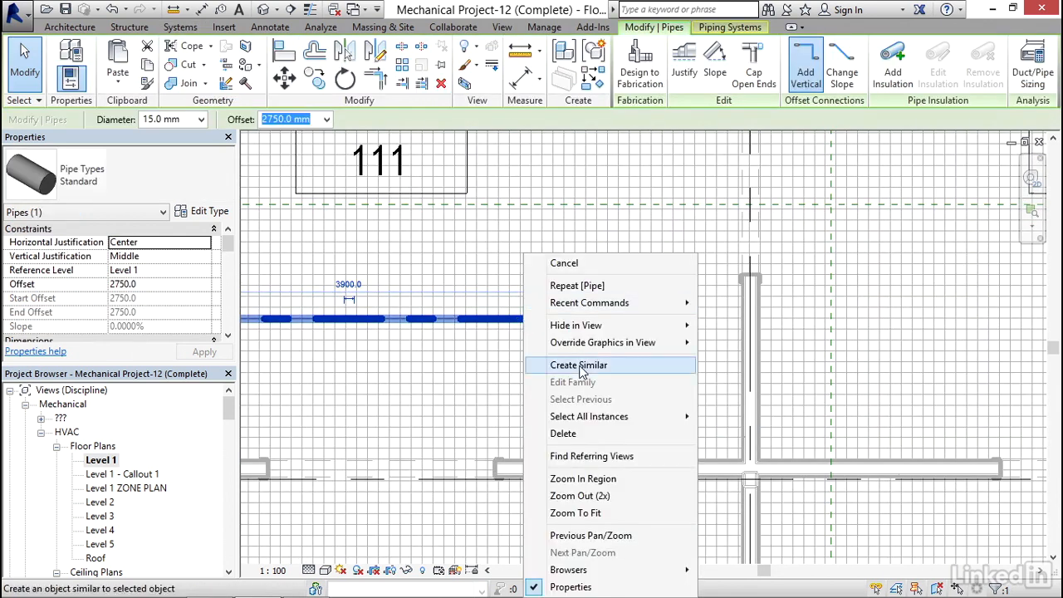
click(540, 364)
middle_drag(662, 263, 607, 355)
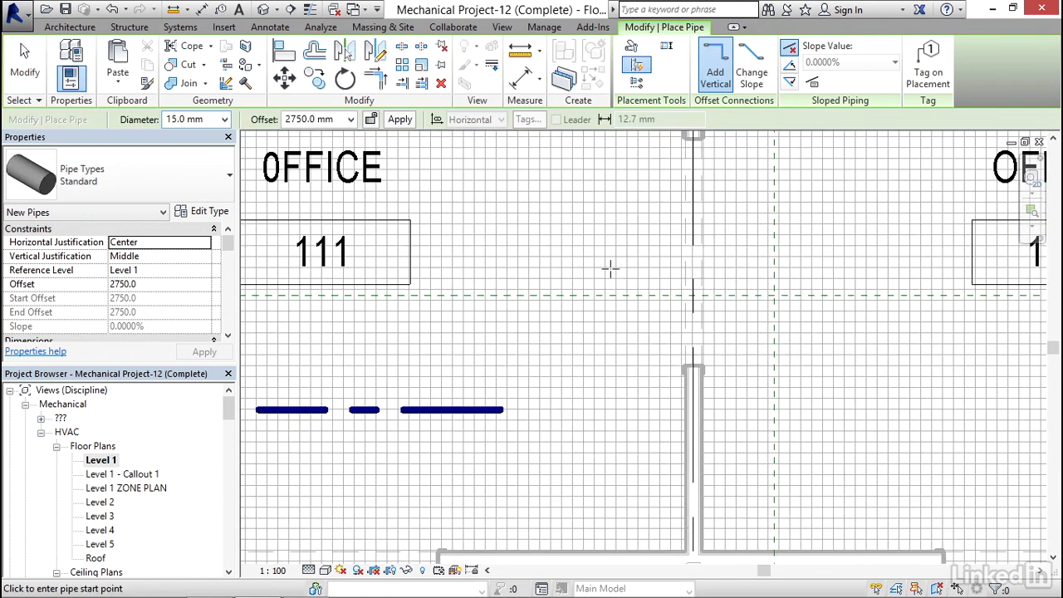
click(611, 268)
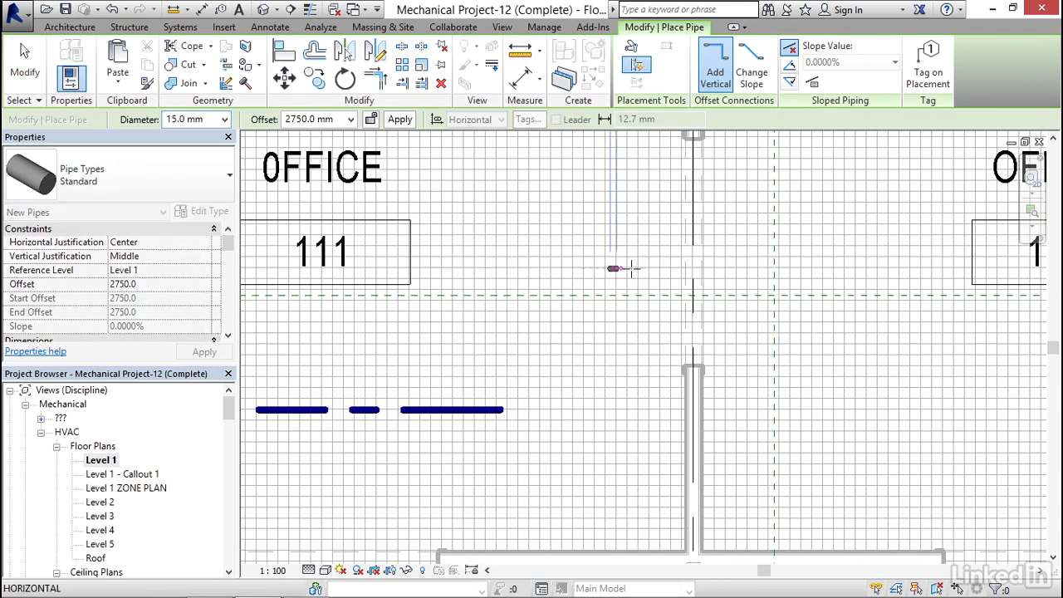
click(930, 268)
key(Escape)
key(Escape)
Align the second pipe with the centreline of the first pipe in Office 111
scroll(629, 336, down, 1)
middle_drag(551, 359, 604, 308)
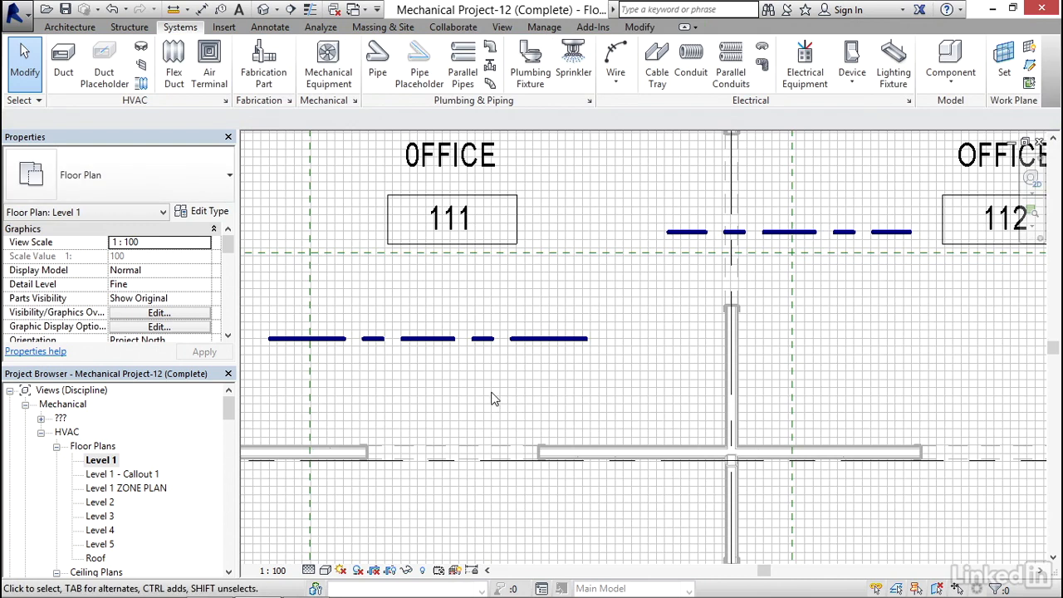
key(a)
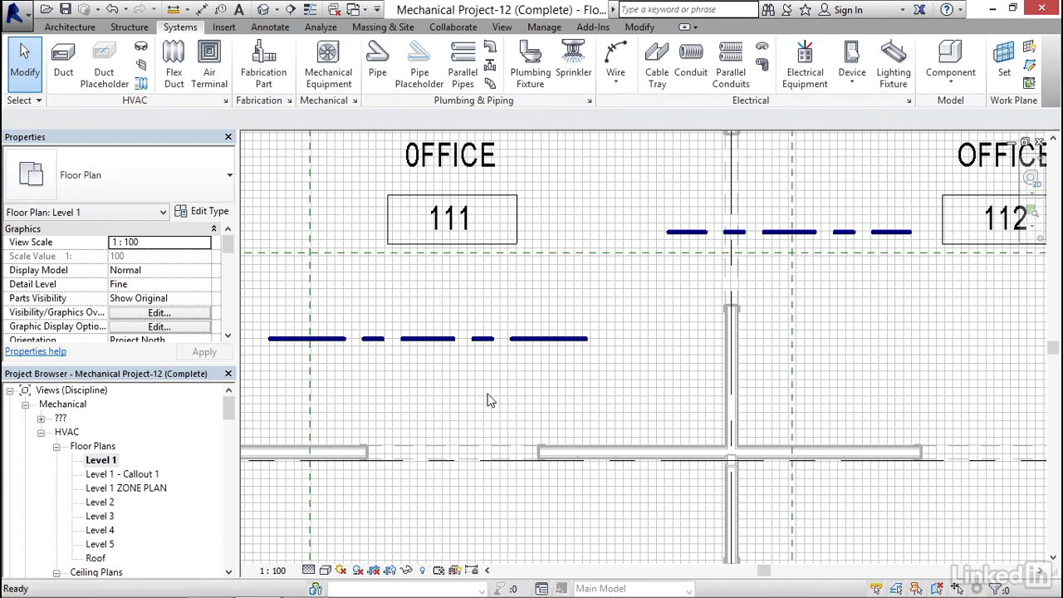
key(l)
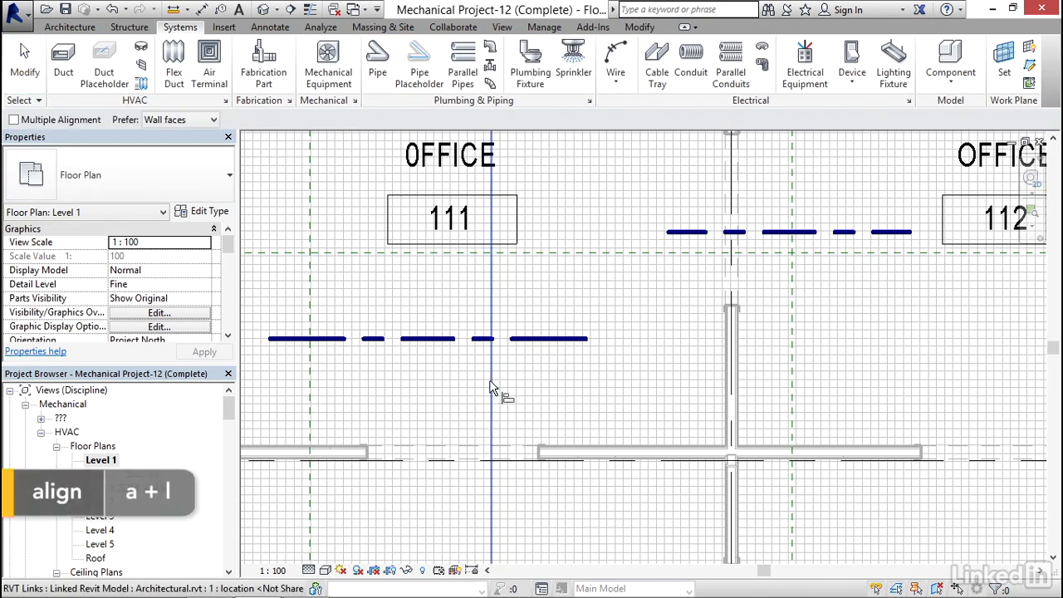
click(528, 342)
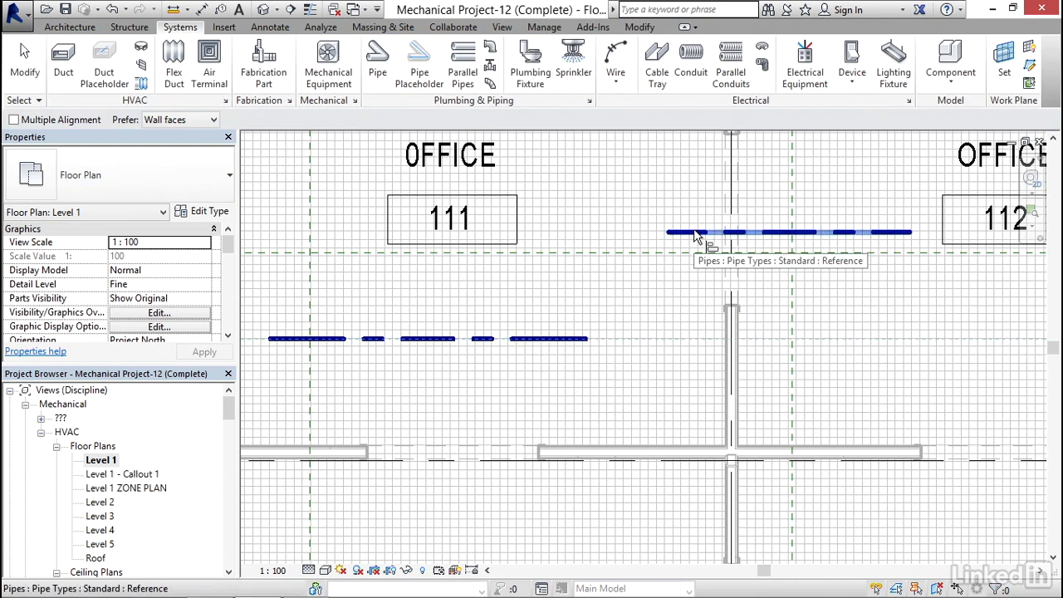
click(695, 233)
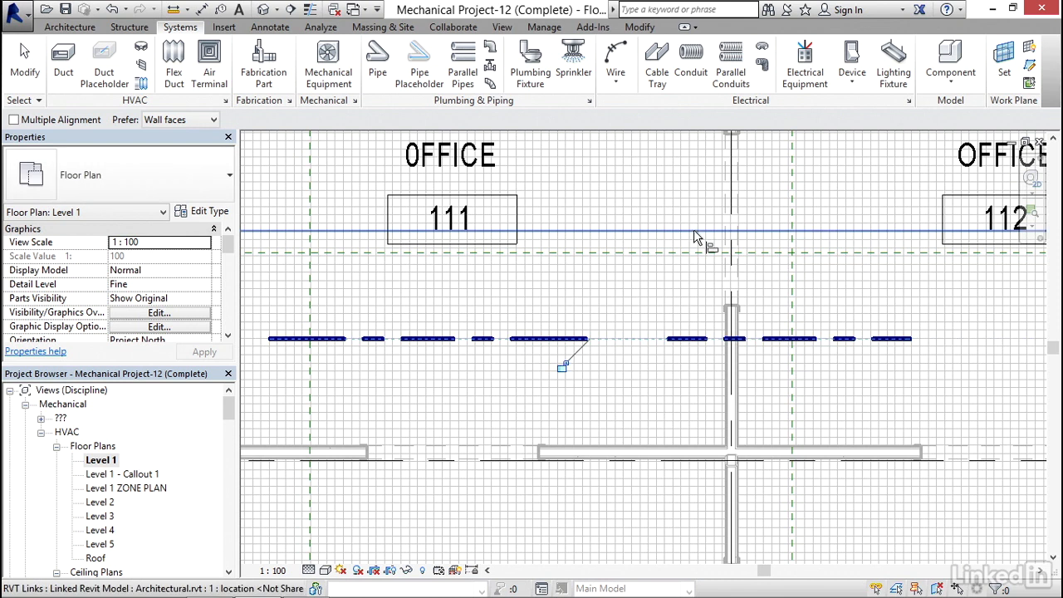
key(Escape)
key(Escape)
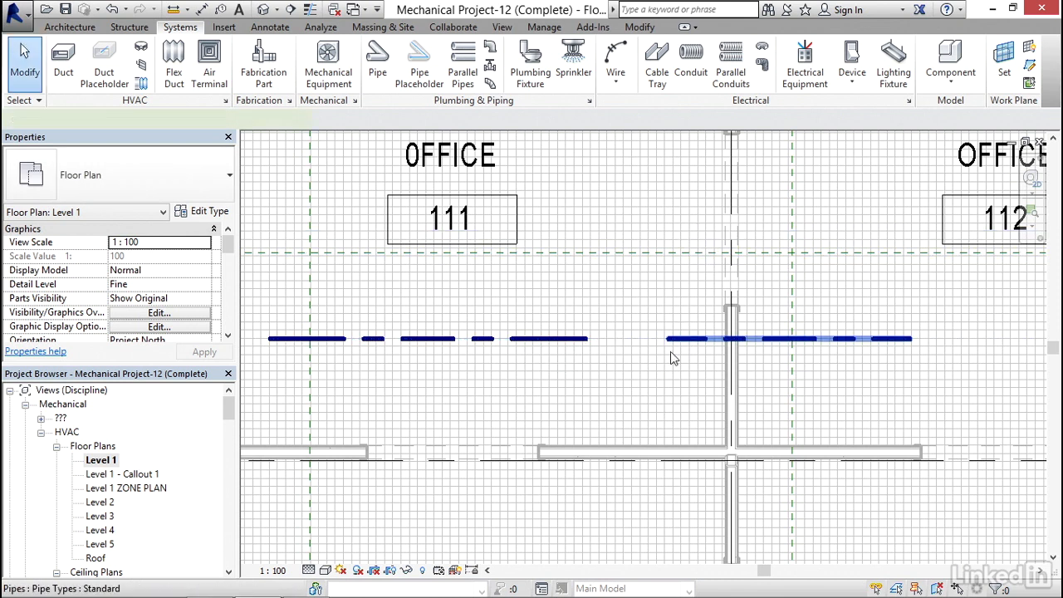
Extend the second pipe's near end to the first pipe's end to join them into one run
click(683, 345)
drag(669, 339, 587, 339)
click(564, 393)
Create a similar vertical pipe about 1800 mm long beside the Office 112 tag
middle_drag(602, 378, 303, 408)
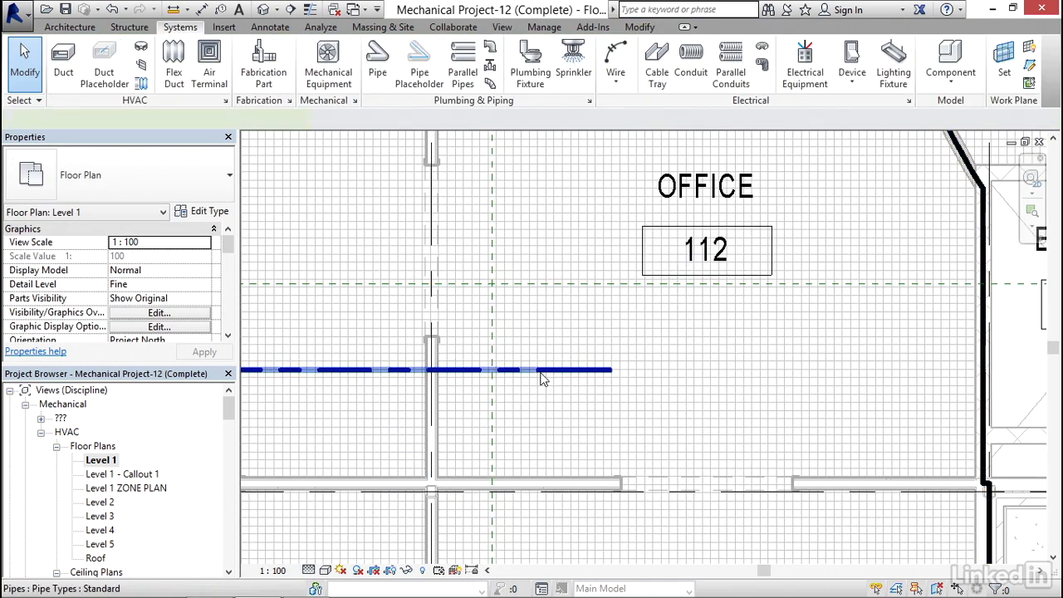
click(541, 379)
right_click(543, 378)
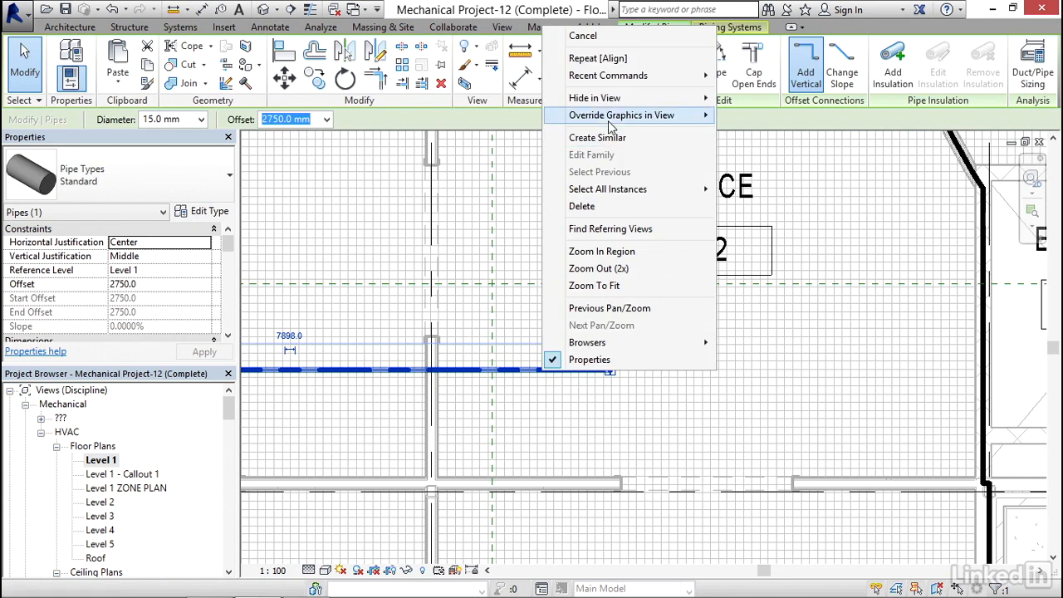
click(597, 138)
middle_drag(787, 202, 571, 218)
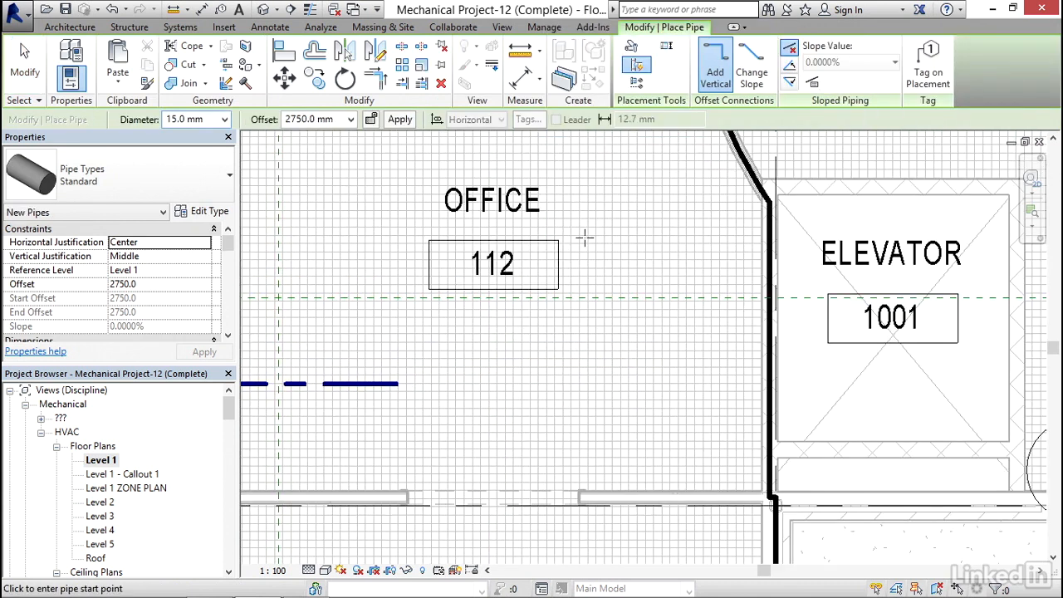
middle_drag(512, 186, 563, 284)
scroll(583, 262, up, 1)
click(611, 316)
scroll(616, 258, down, 3)
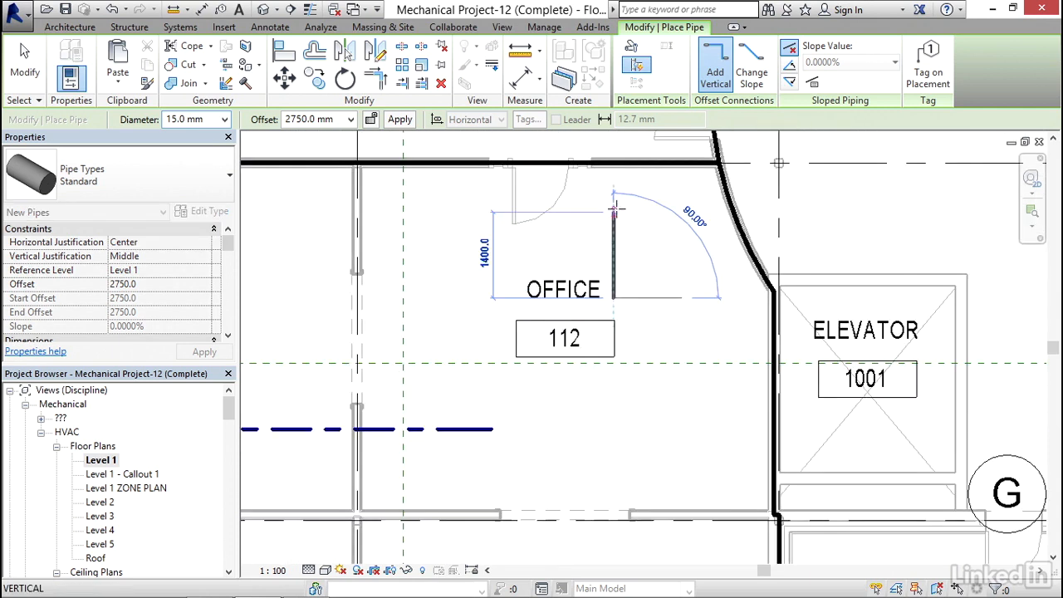
click(614, 199)
key(Escape)
key(Escape)
Set the vertical pipe's offset to 50 mm
click(614, 224)
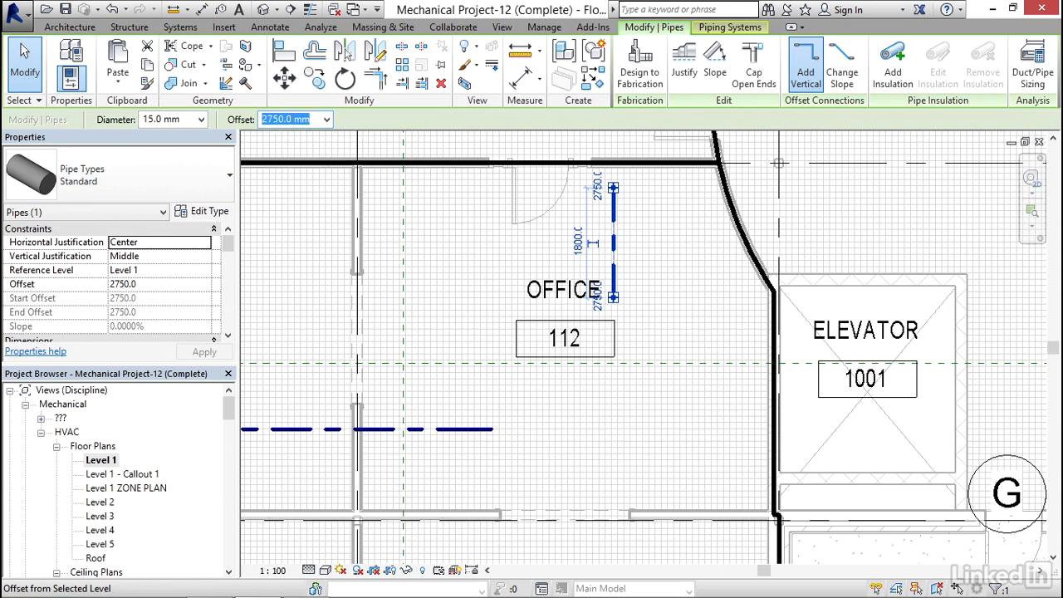
key(Return)
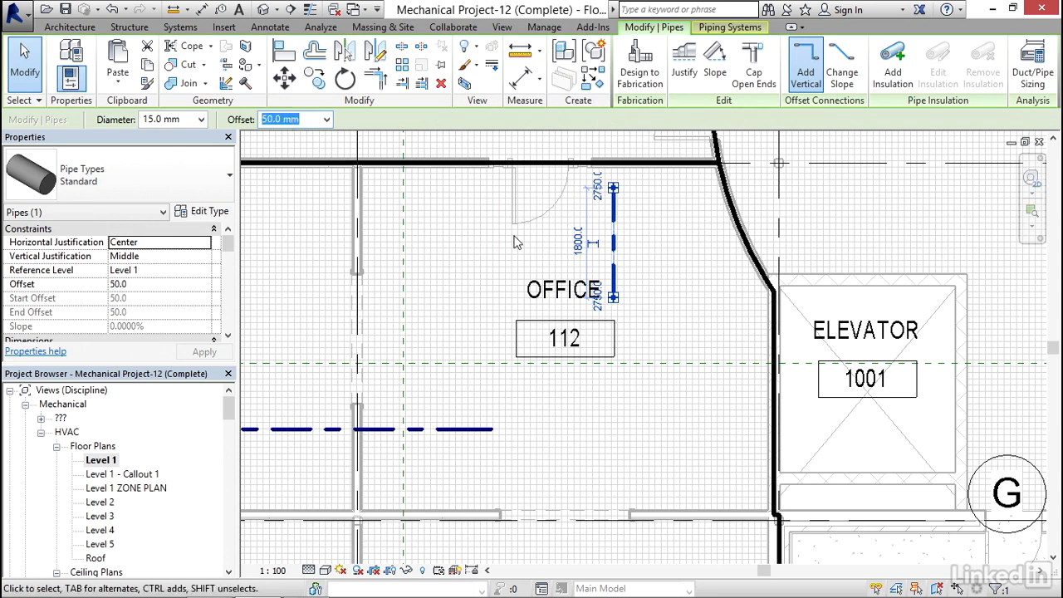
key(Escape)
Trim the horizontal and vertical pipes to a corner in Office 112
middle_drag(587, 453, 562, 361)
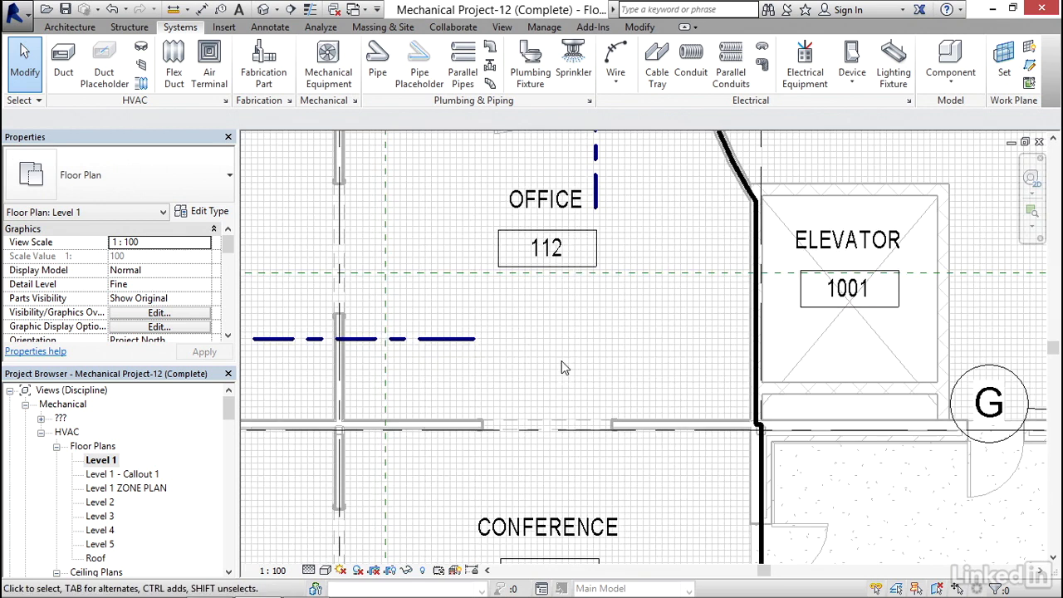
click(523, 348)
key(t)
key(r)
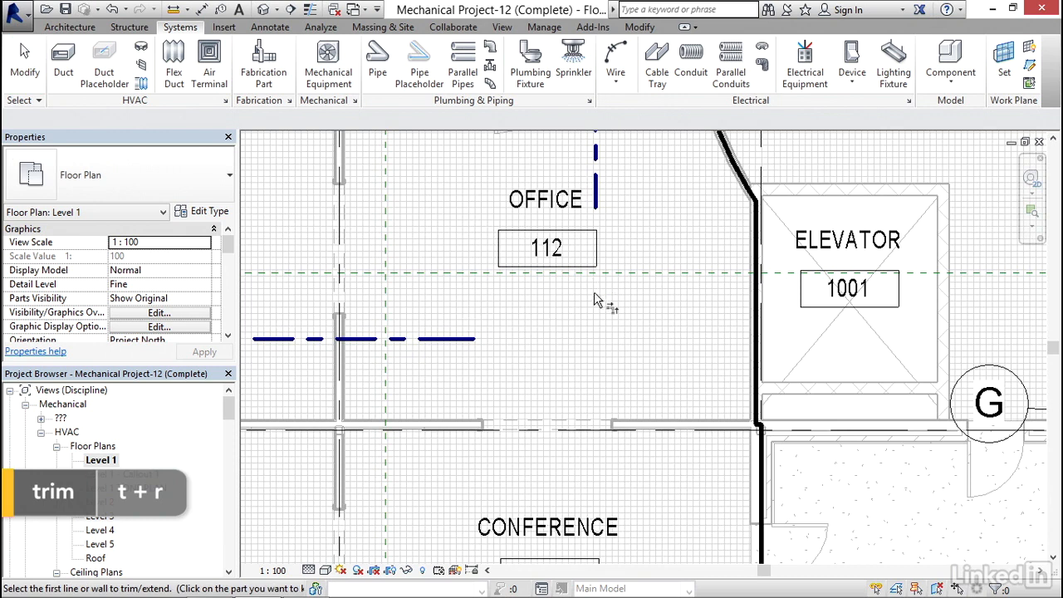
click(437, 340)
click(596, 186)
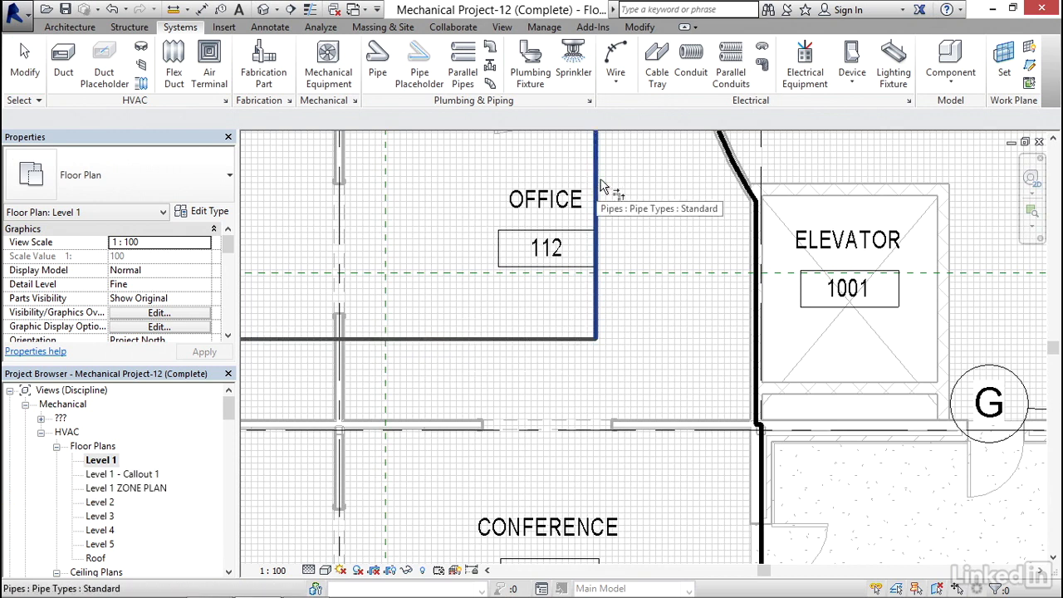
key(Escape)
Set the floor plan's detail level to Coarse while viewing the pipe corner
scroll(606, 356, up, 5)
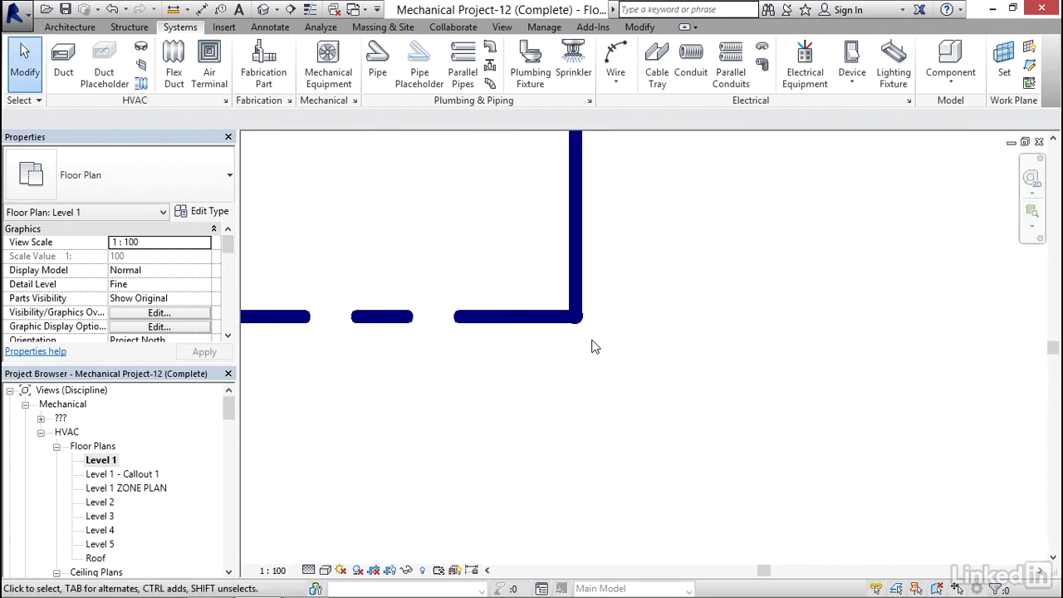
click(308, 569)
click(345, 523)
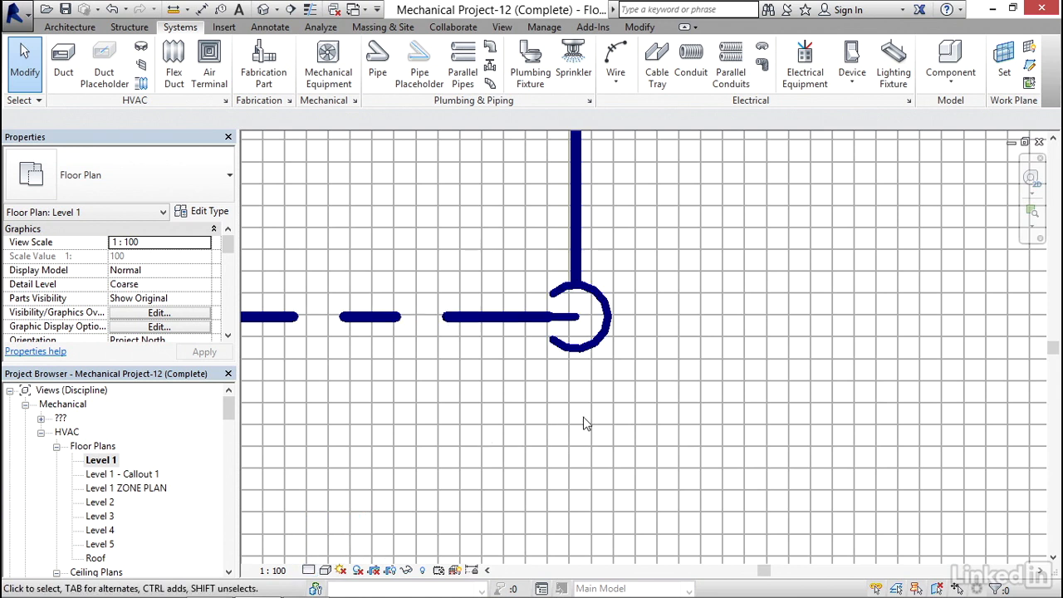
Open the default 3D view and examine the vertical riser connecting the two pipes at different offsets
click(262, 10)
scroll(482, 295, up, 2)
scroll(498, 266, up, 5)
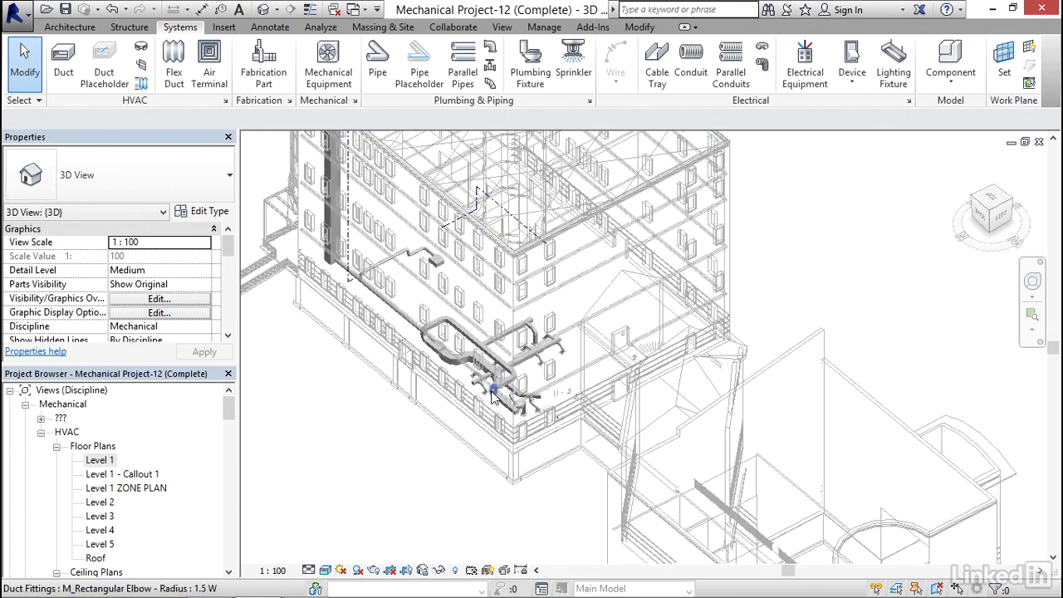
middle_drag(508, 247, 487, 272)
scroll(483, 264, up, 6)
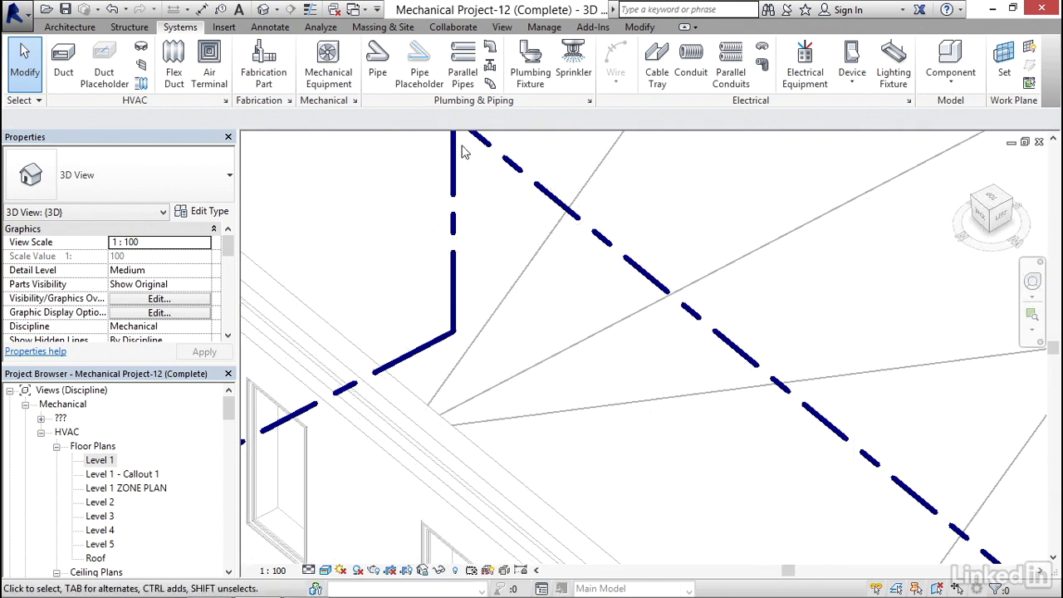
scroll(469, 260, down, 3)
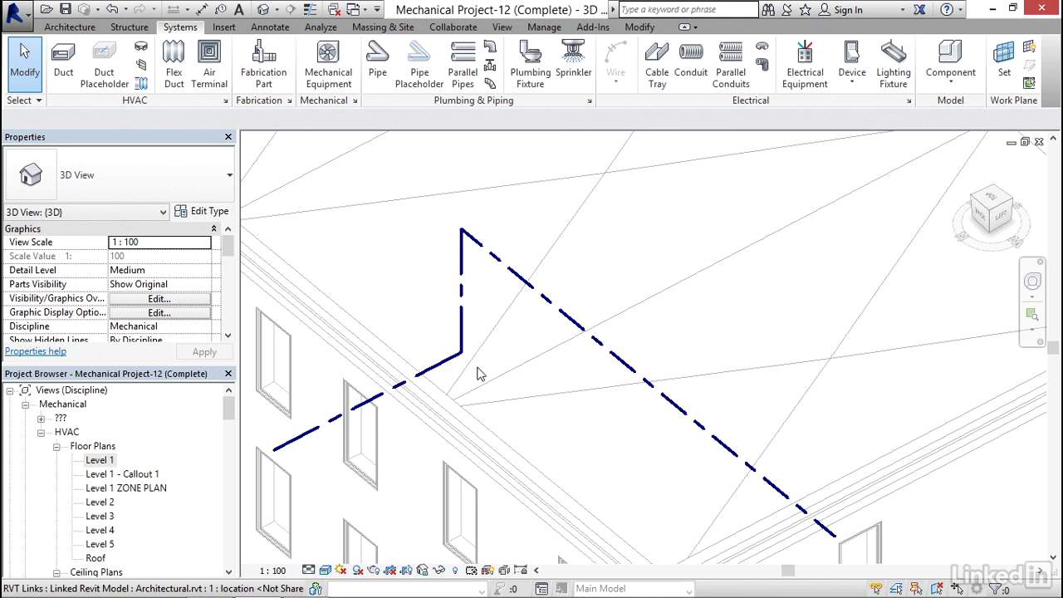
middle_drag(509, 403, 532, 274)
scroll(532, 274, down, 2)
middle_drag(554, 331, 563, 284)
scroll(562, 284, up, 1)
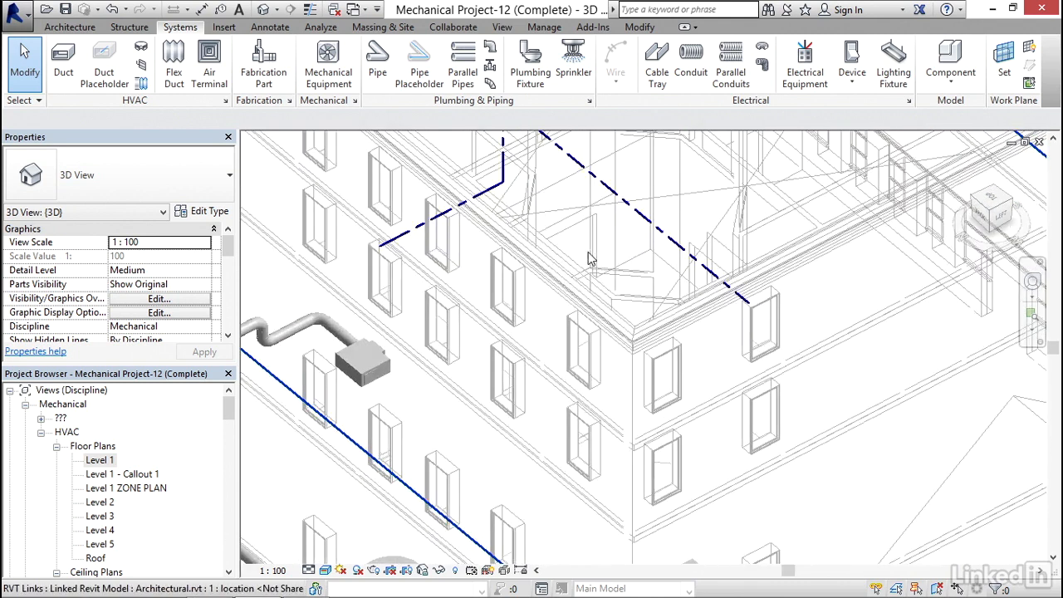
Array Office 112's vertical pipe linearly as 12 grouped and associated copies, placing the last one horizontally toward the curved wall
key(ctrl+Tab)
scroll(581, 259, down, 5)
middle_drag(616, 252, 516, 338)
scroll(516, 339, up, 1)
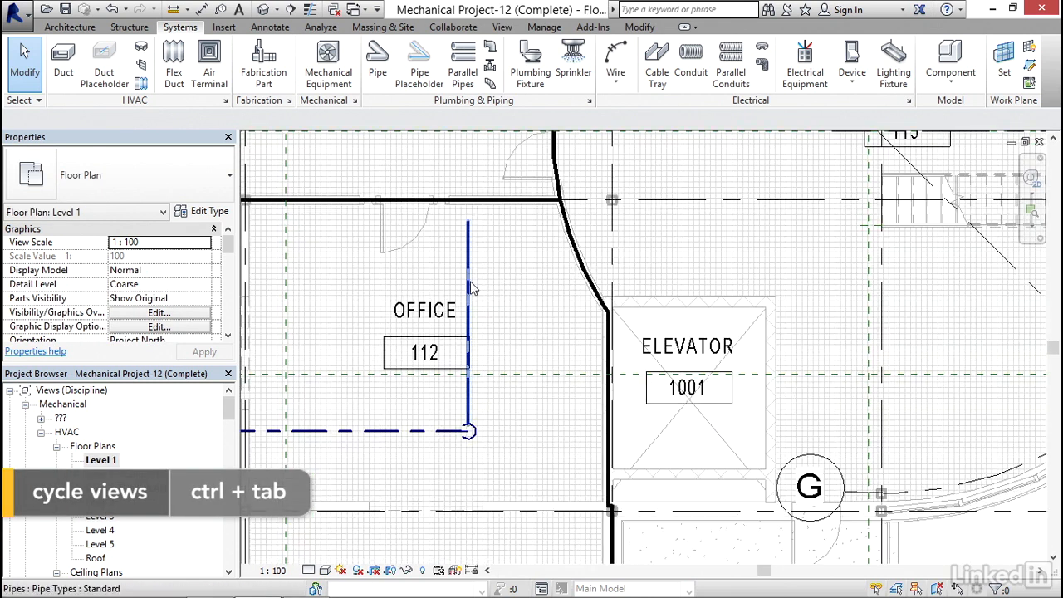
click(469, 287)
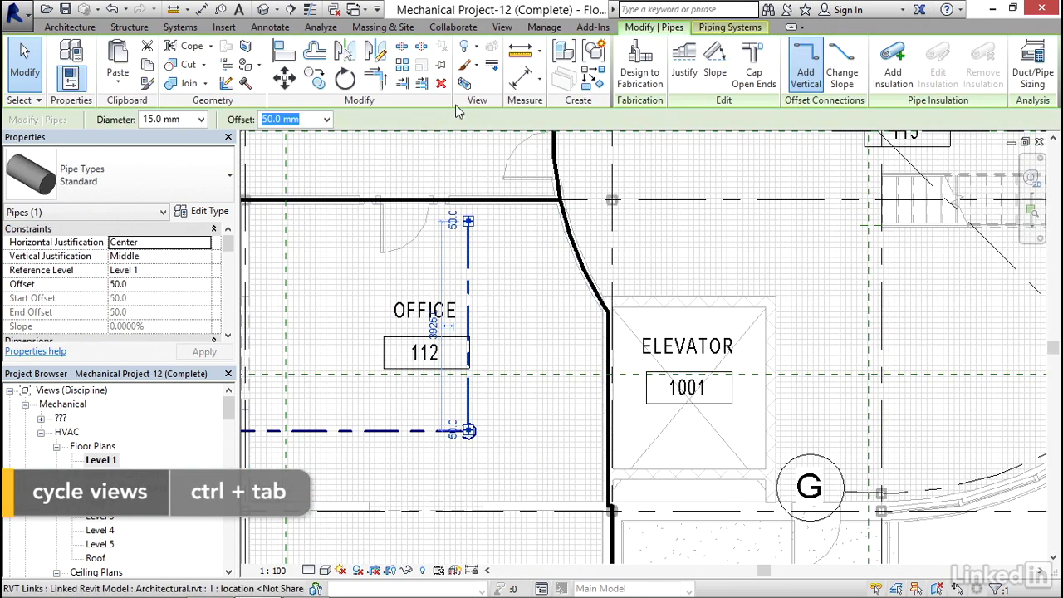
click(403, 64)
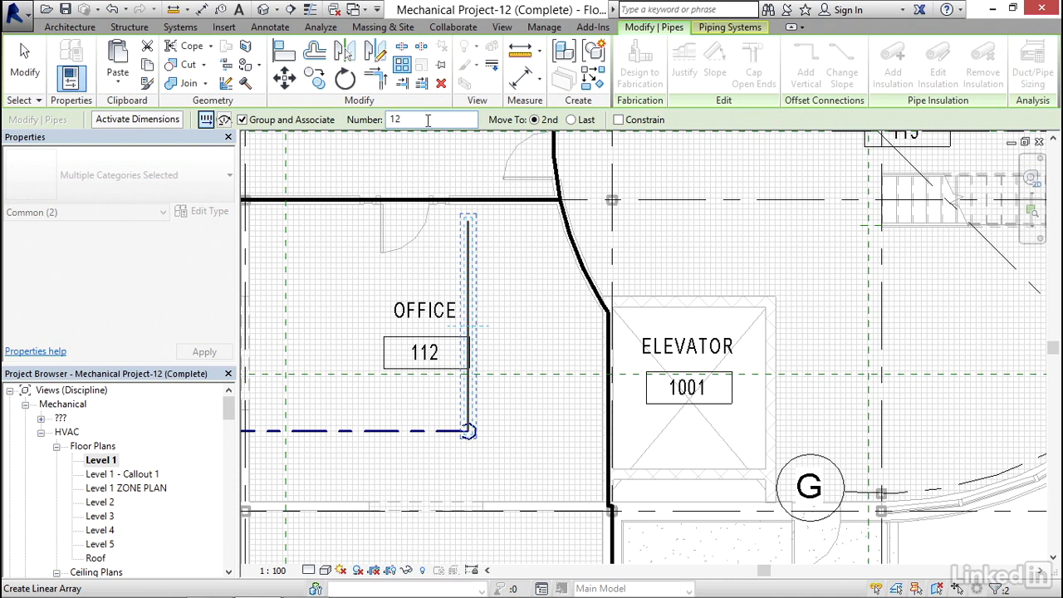
click(573, 119)
scroll(475, 225, up, 5)
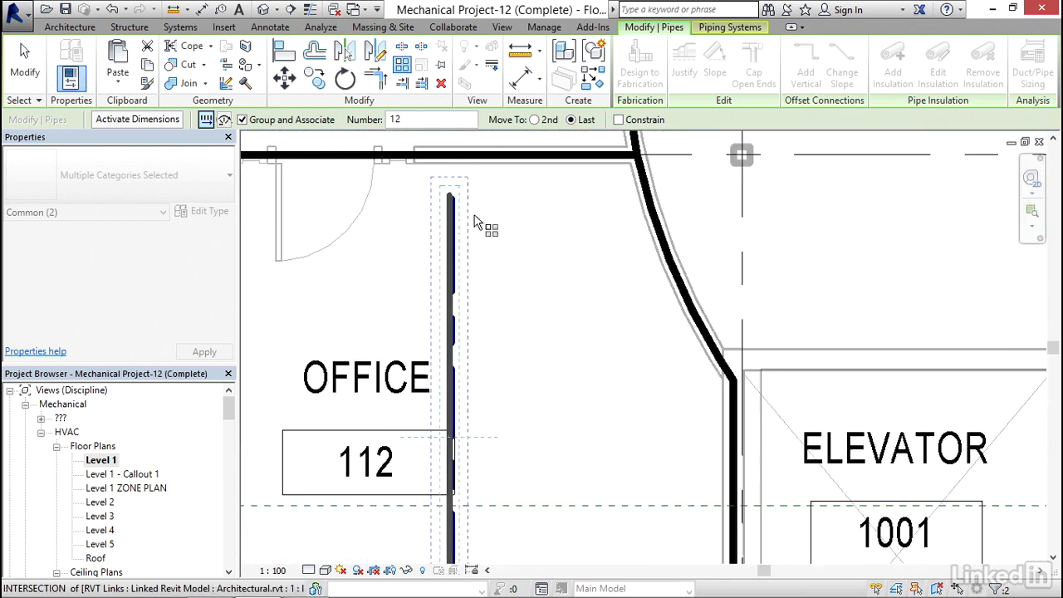
click(446, 194)
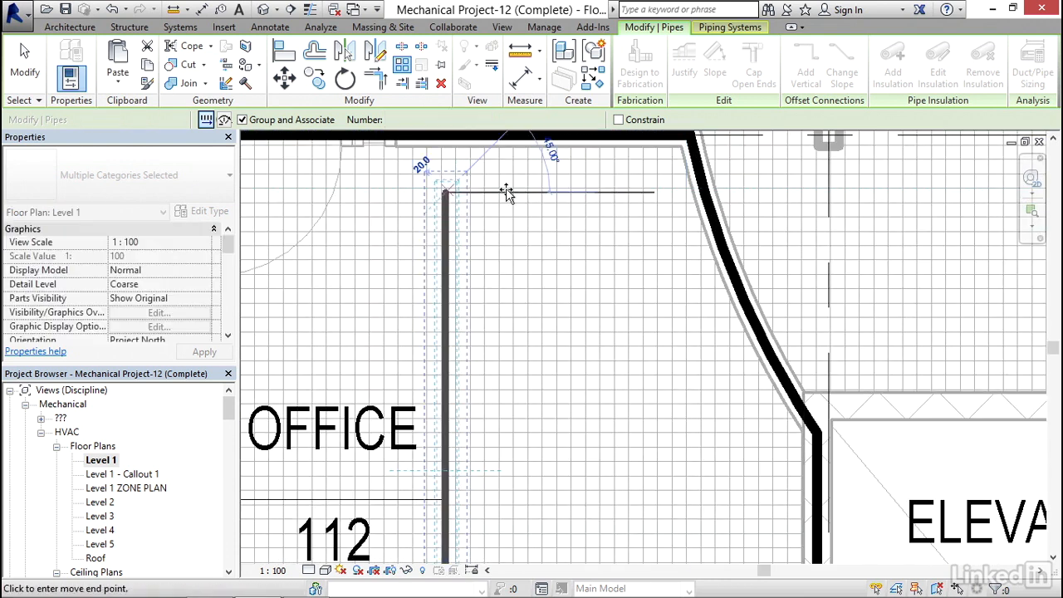
scroll(498, 161, down, 3)
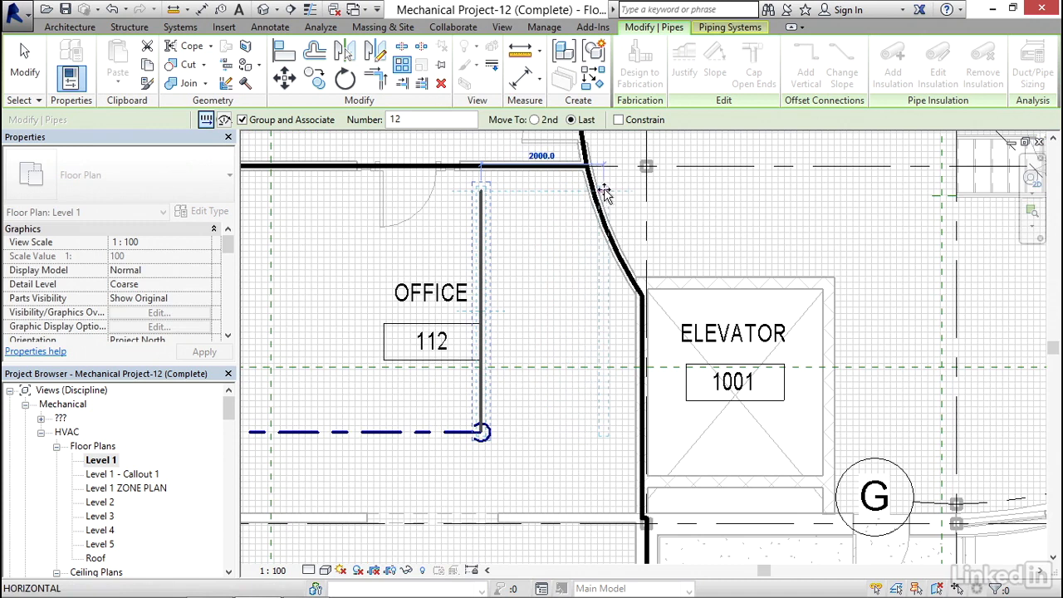
click(581, 193)
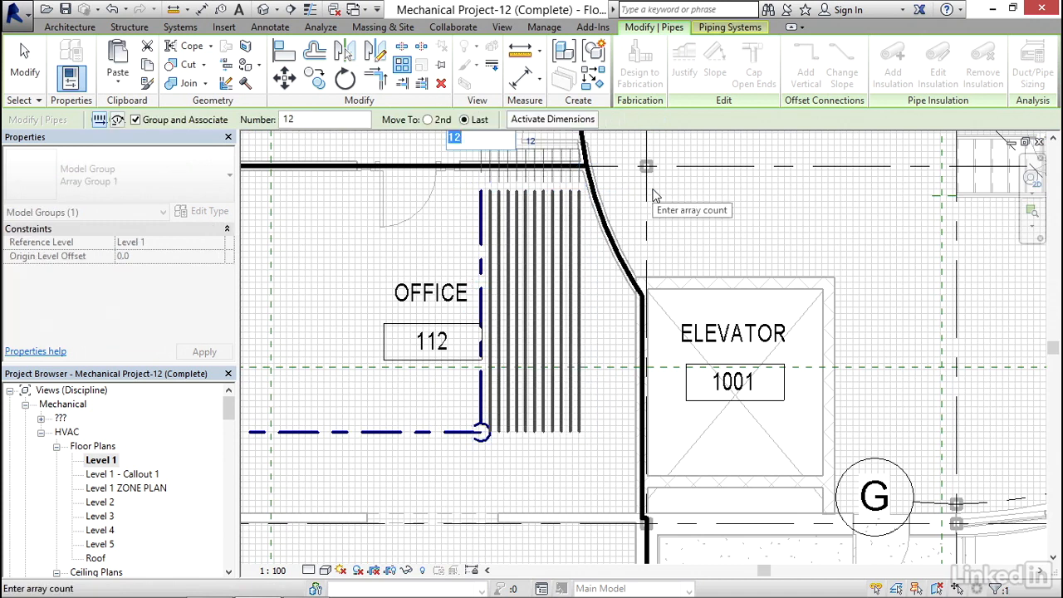
key(Return)
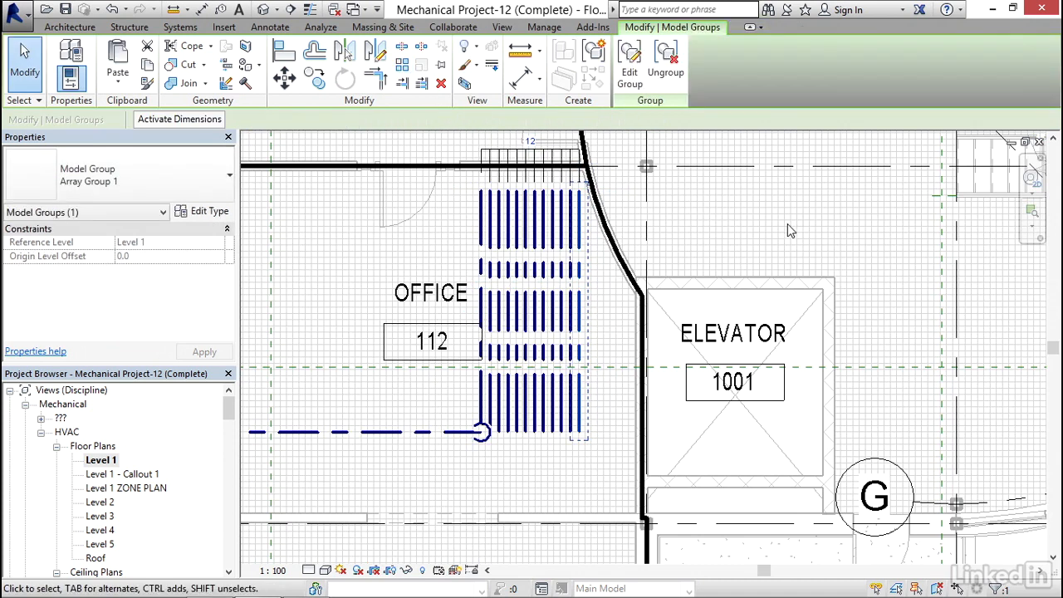
click(789, 226)
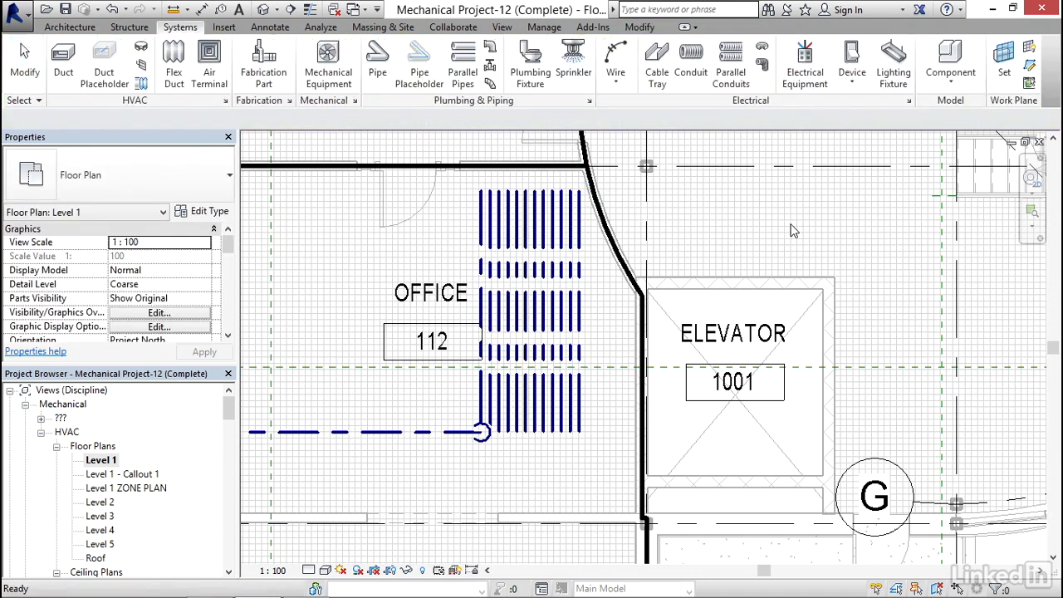
Open the default 3D view and examine the arrayed pipes
click(262, 12)
scroll(470, 268, up, 4)
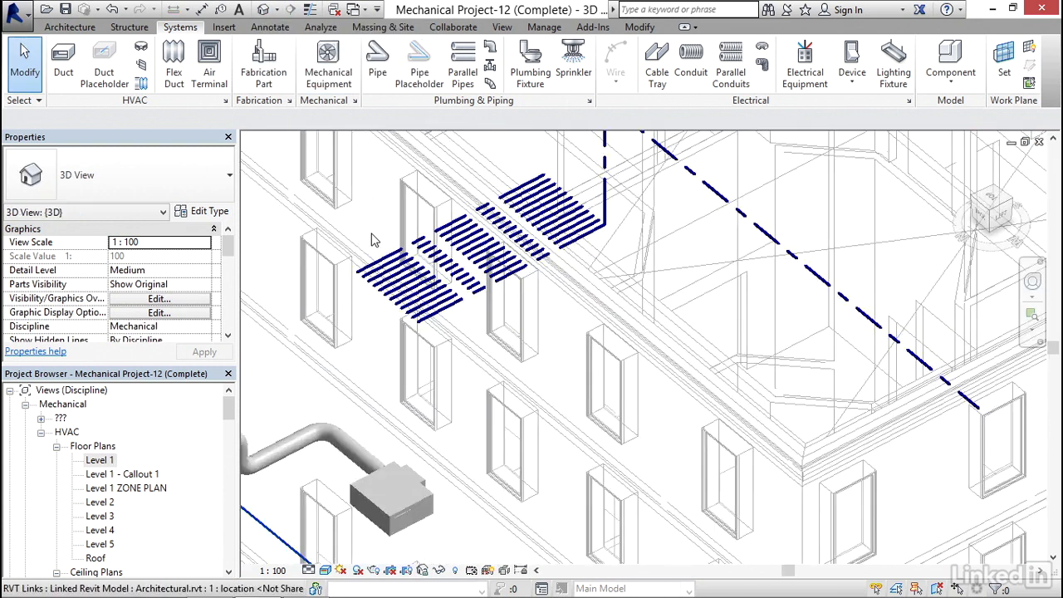
scroll(369, 239, up, 3)
middle_drag(383, 278, 407, 199)
In the Level 1 floor plan, set the pipe array's count to 6 and move its last pipe toward the elevator to widen the spacing
key(ctrl+Tab)
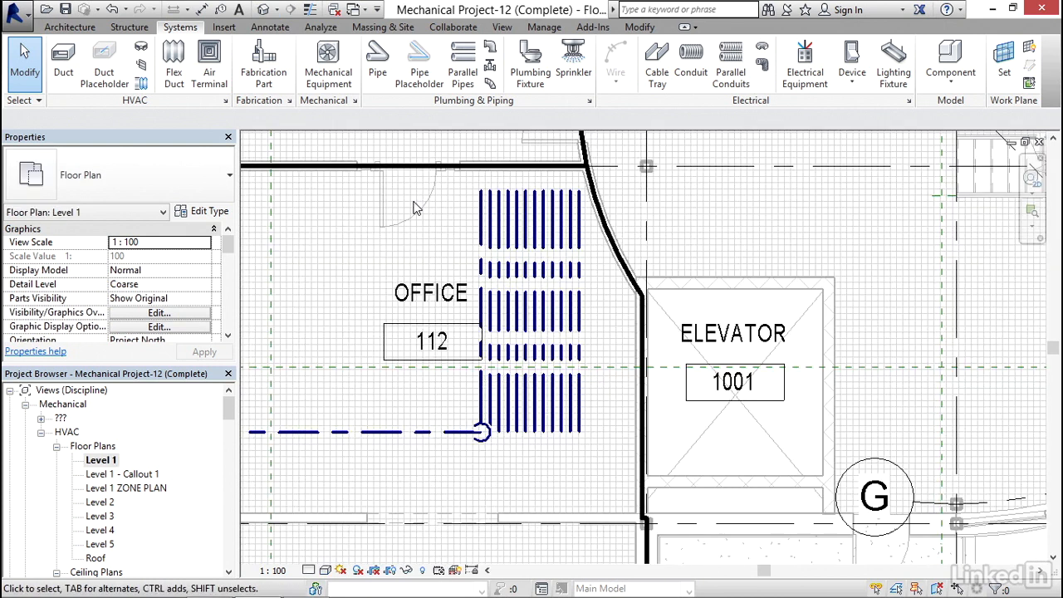
click(521, 210)
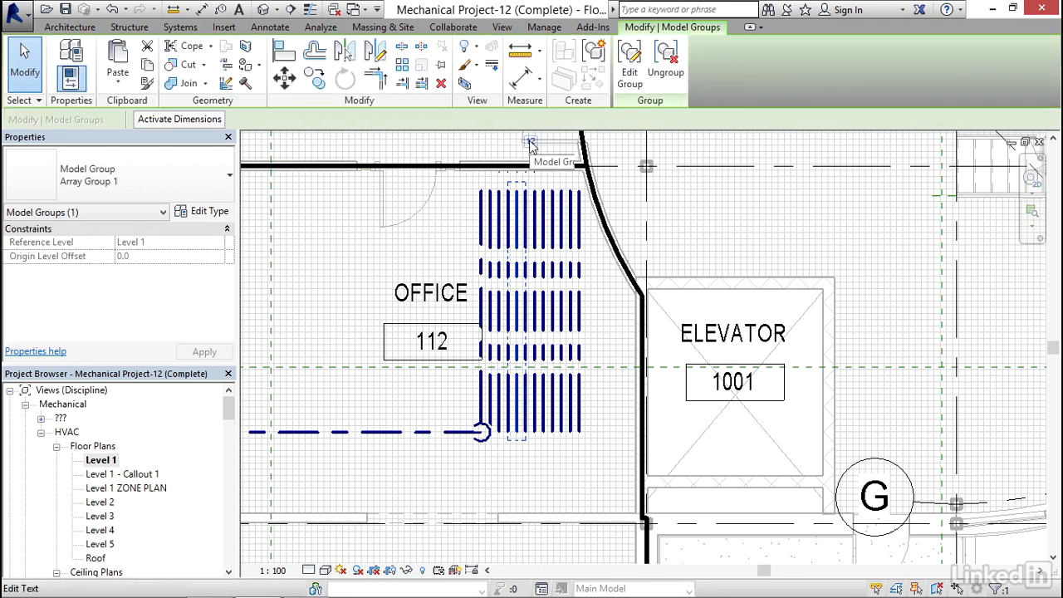
click(531, 143)
key(Return)
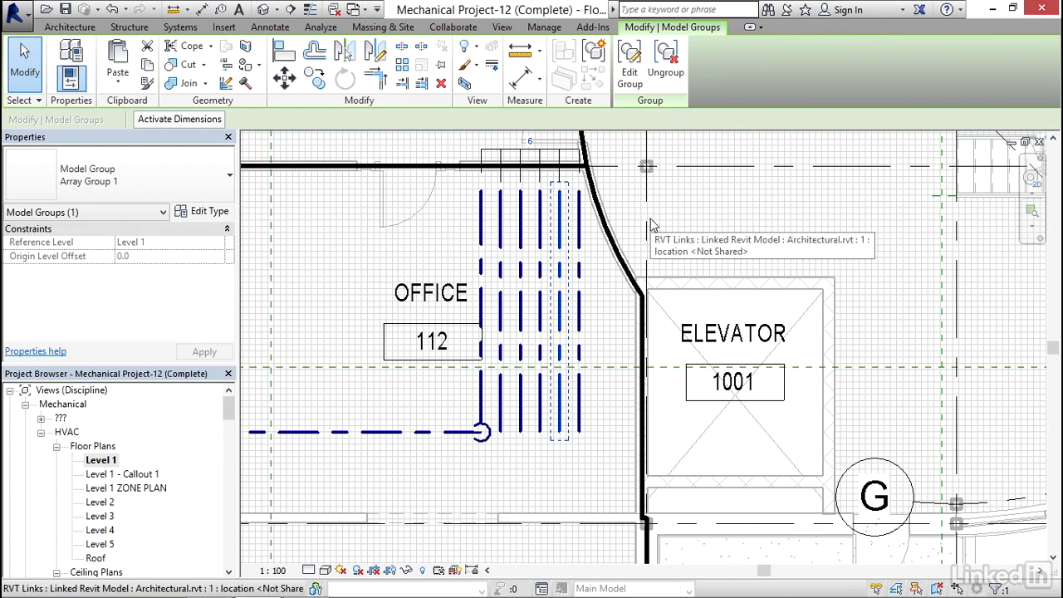
key(Escape)
click(579, 239)
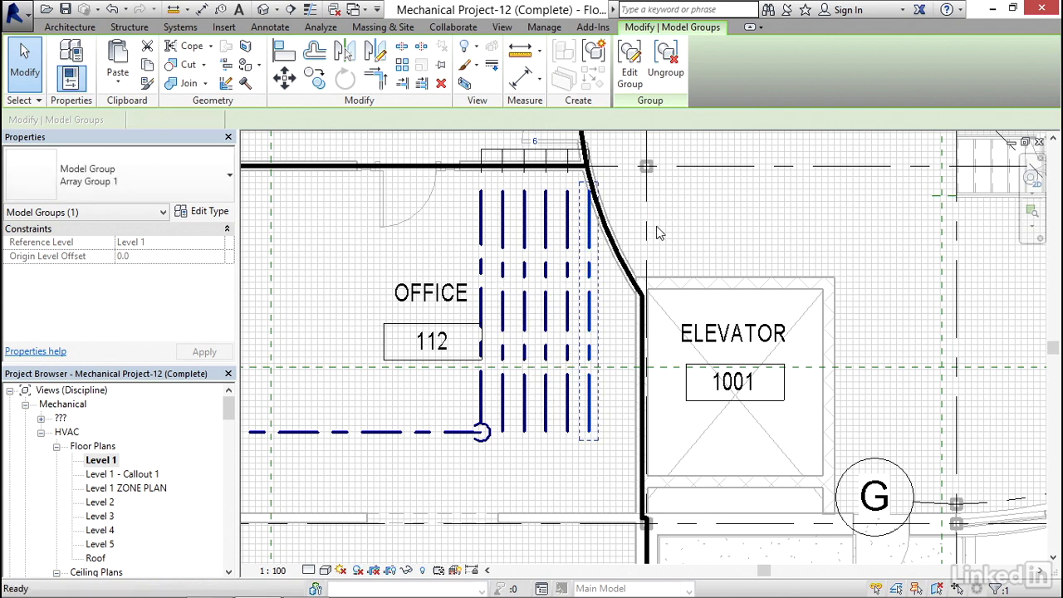
click(657, 232)
Split the horizontal pipe at two points below Office 111 with Delete Inner Segment enabled, removing the section between them
middle_drag(370, 308, 688, 180)
middle_drag(551, 249, 583, 240)
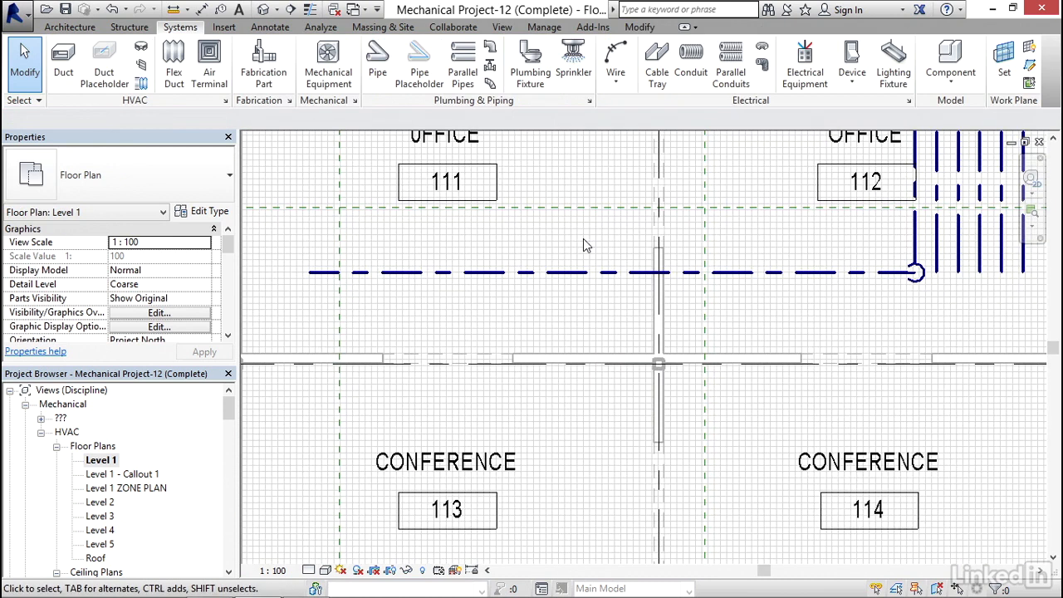
scroll(535, 251, up, 2)
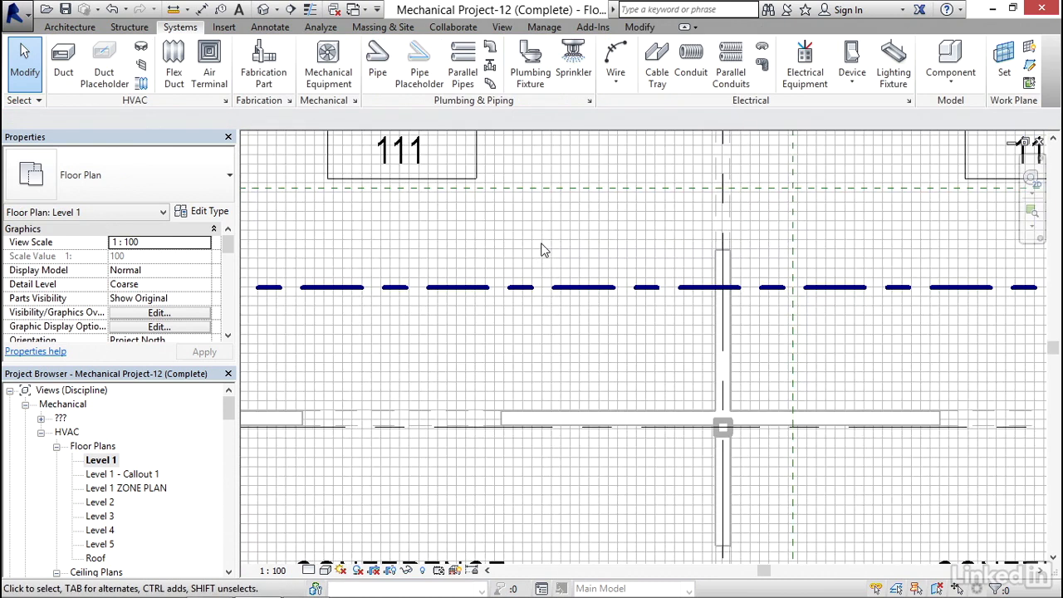
click(637, 29)
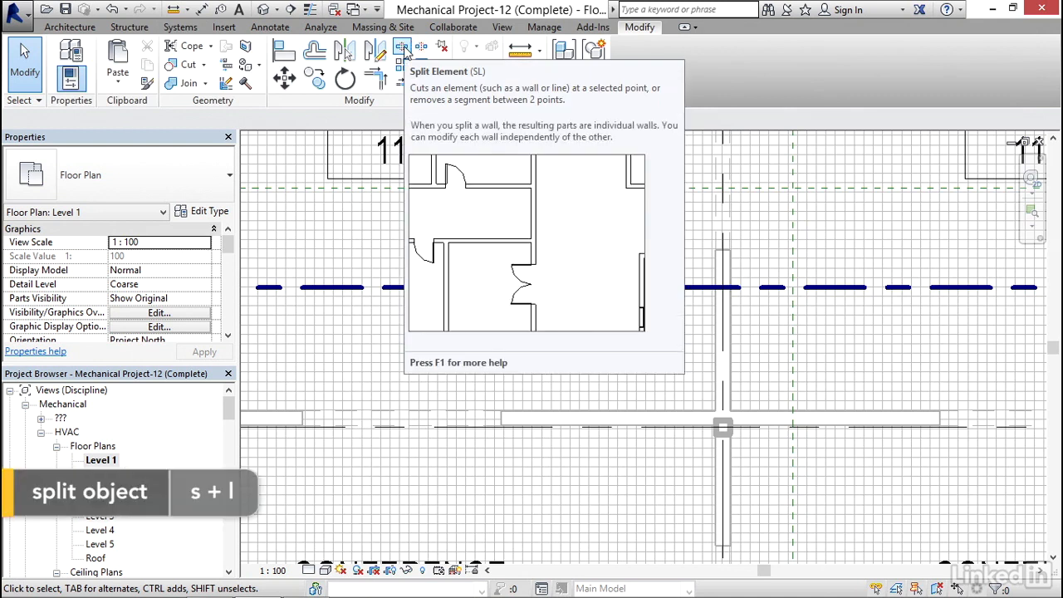
key(s)
key(l)
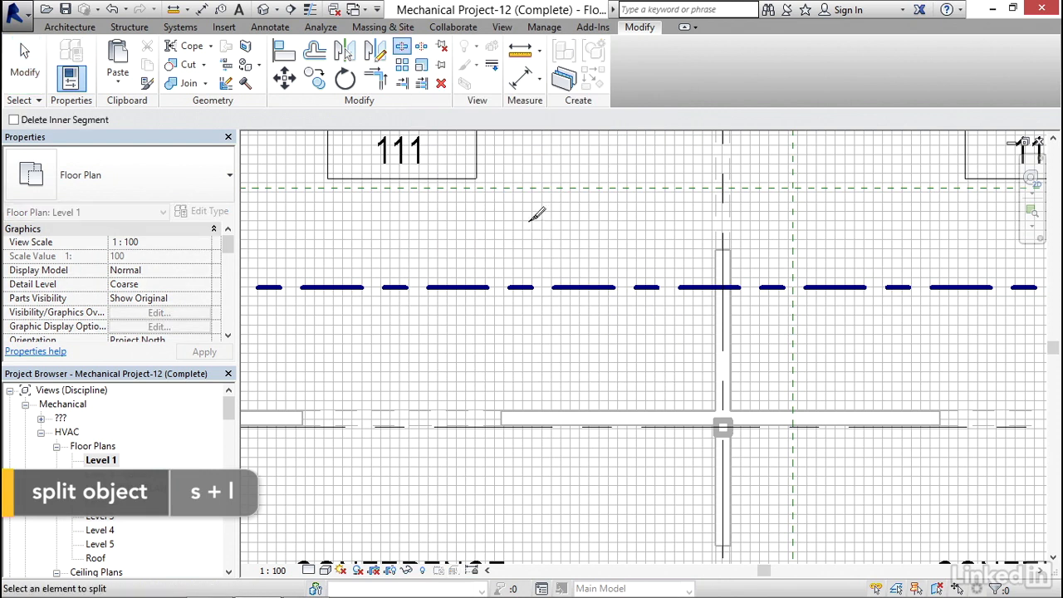
click(40, 122)
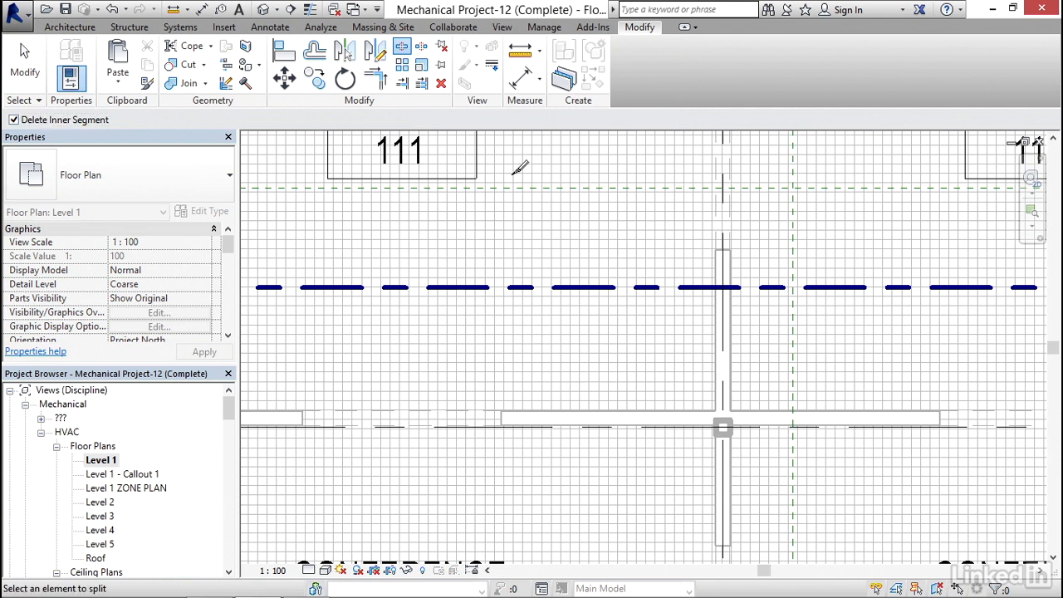
click(475, 286)
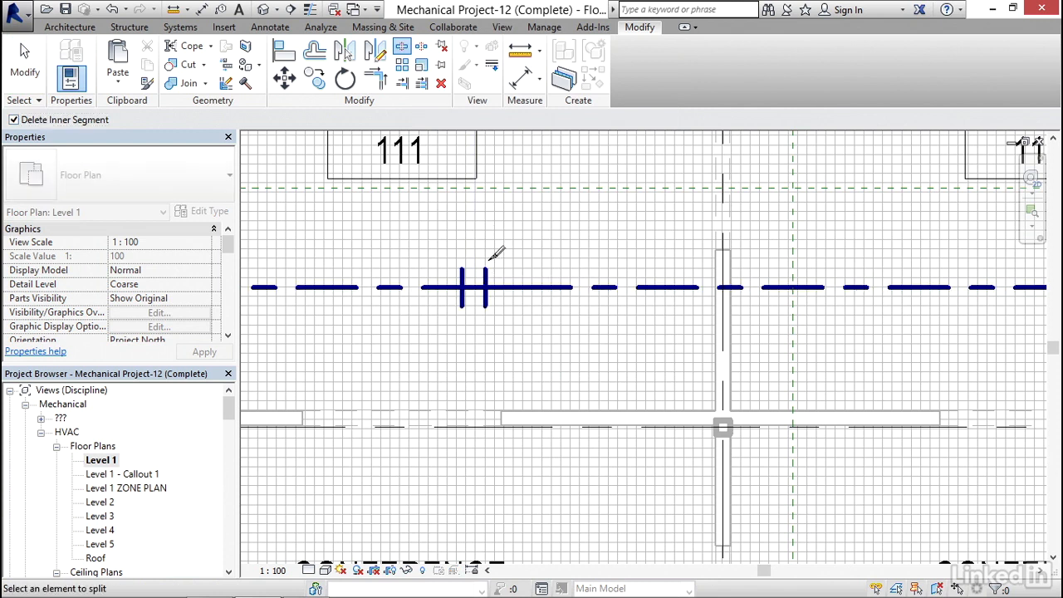
click(665, 286)
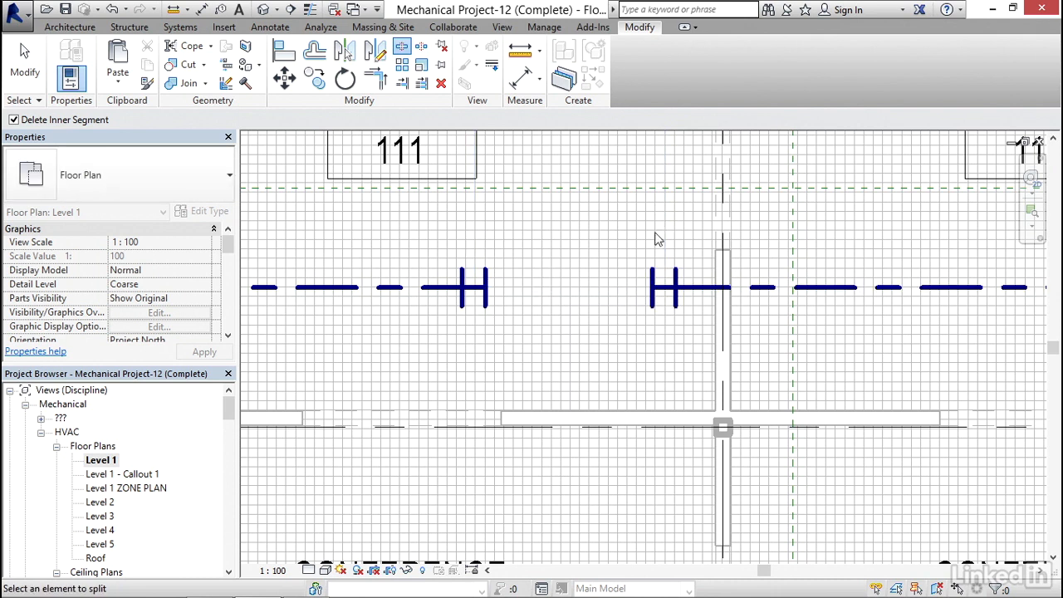
key(Escape)
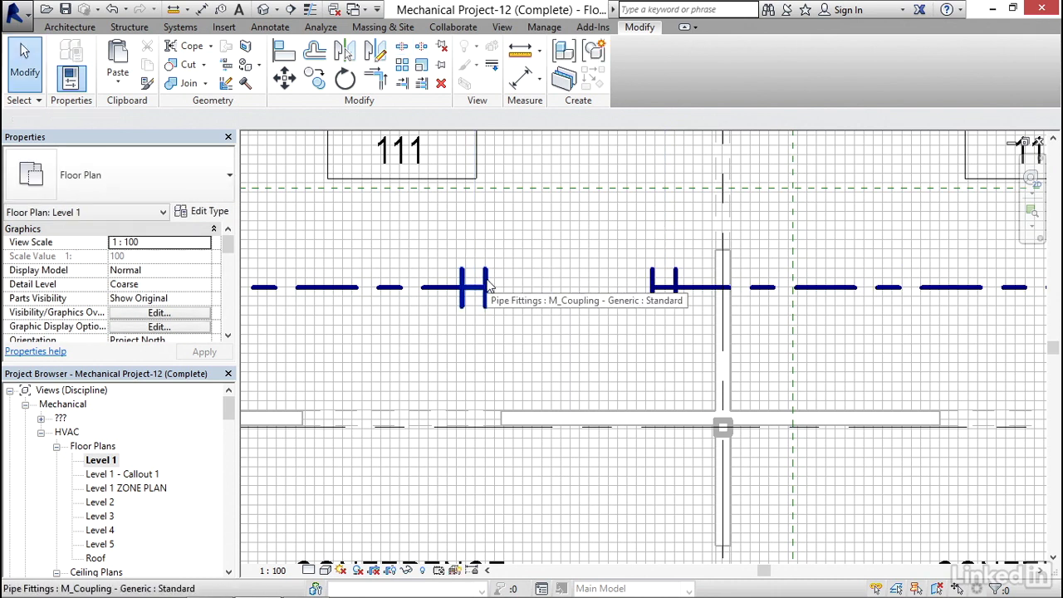
Delete the two couplings at the open ends of the split horizontal pipe
click(486, 286)
key(Delete)
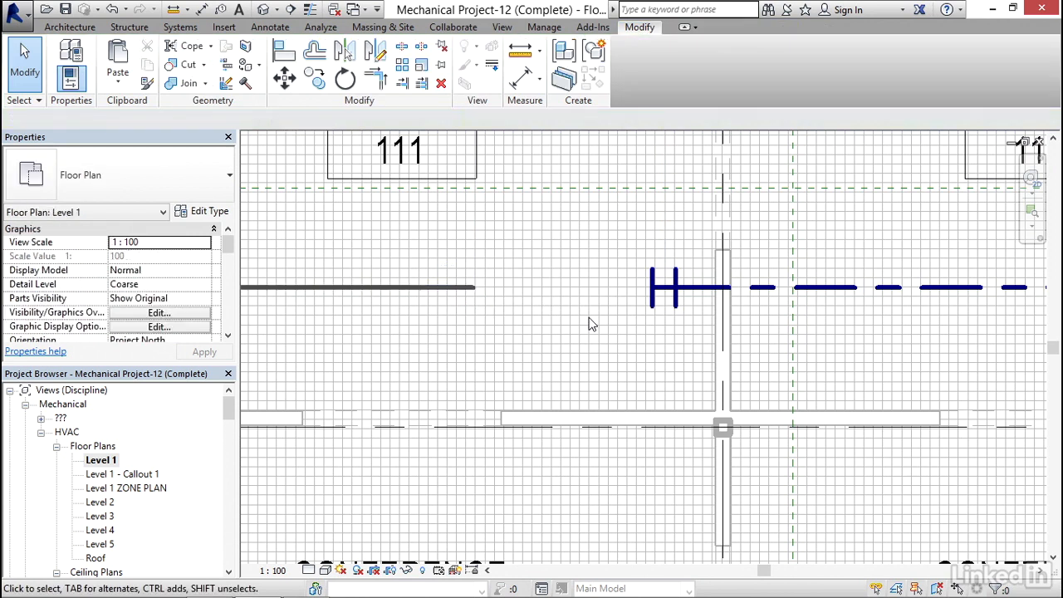
click(631, 245)
key(Delete)
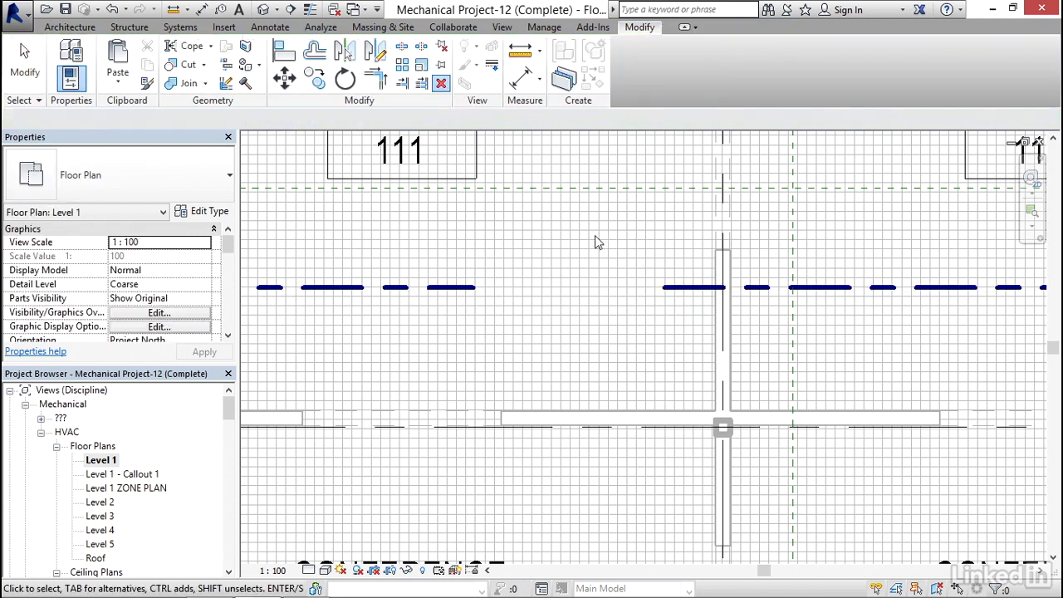
Create a similar 15 mm pipe at a 50 mm offset, drawn horizontally inside the gap and in line with the split pipe
click(465, 294)
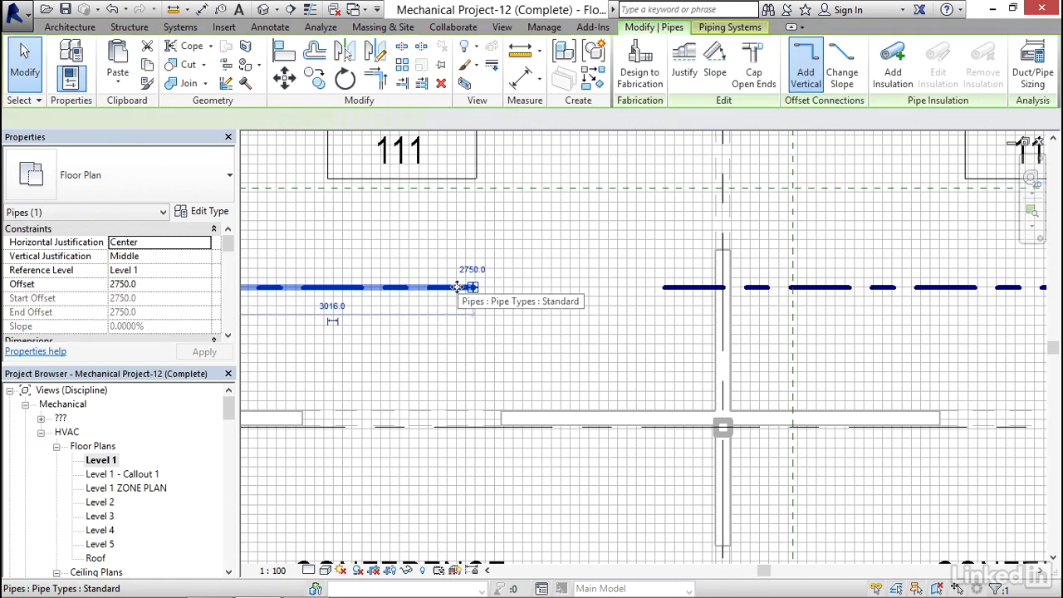
right_click(458, 287)
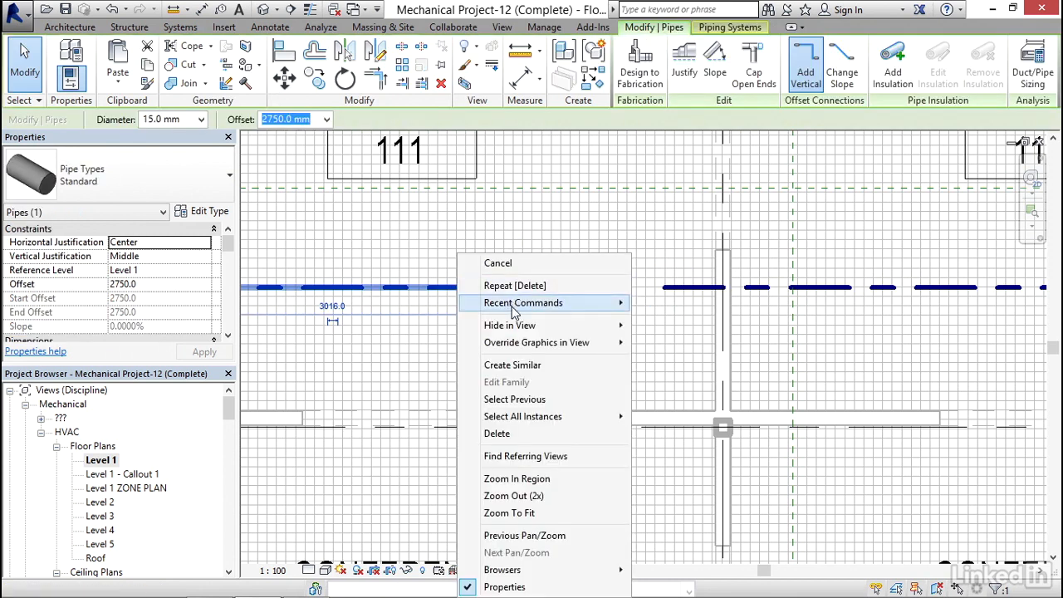
click(516, 364)
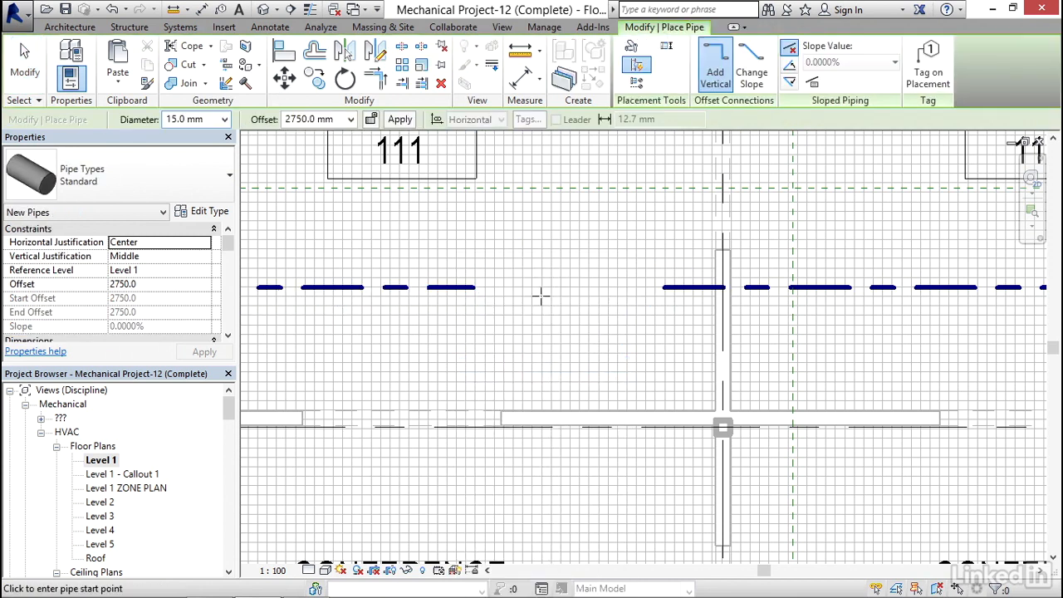
click(347, 119)
click(337, 119)
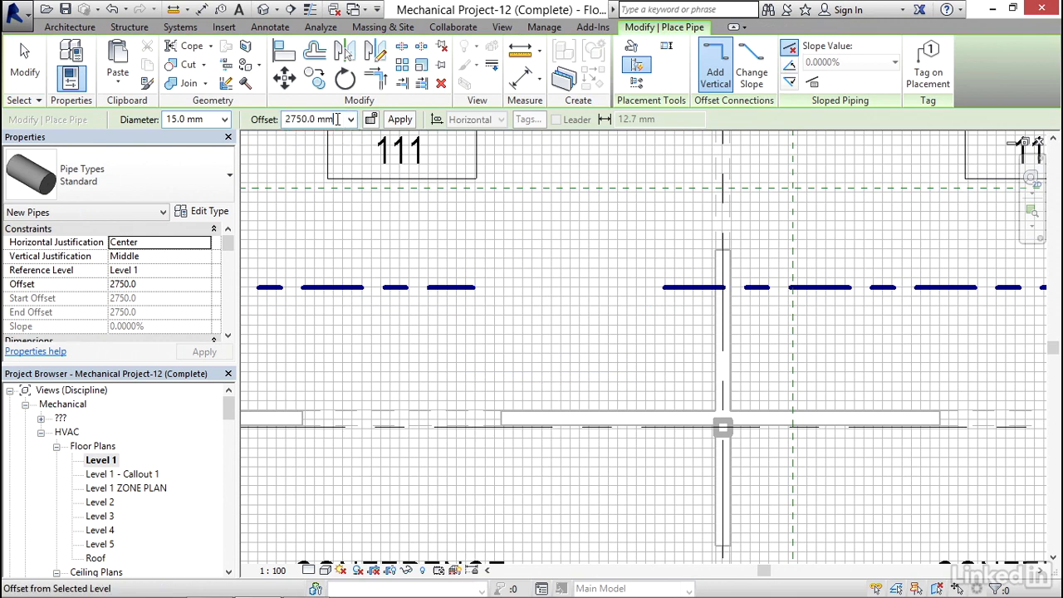
text(50)
key(Return)
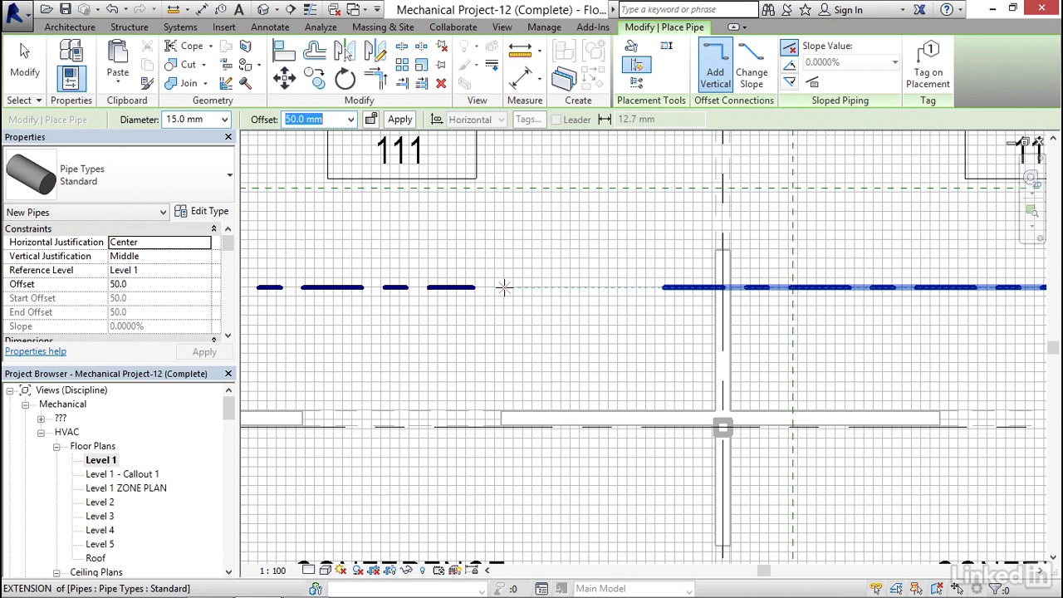
click(504, 288)
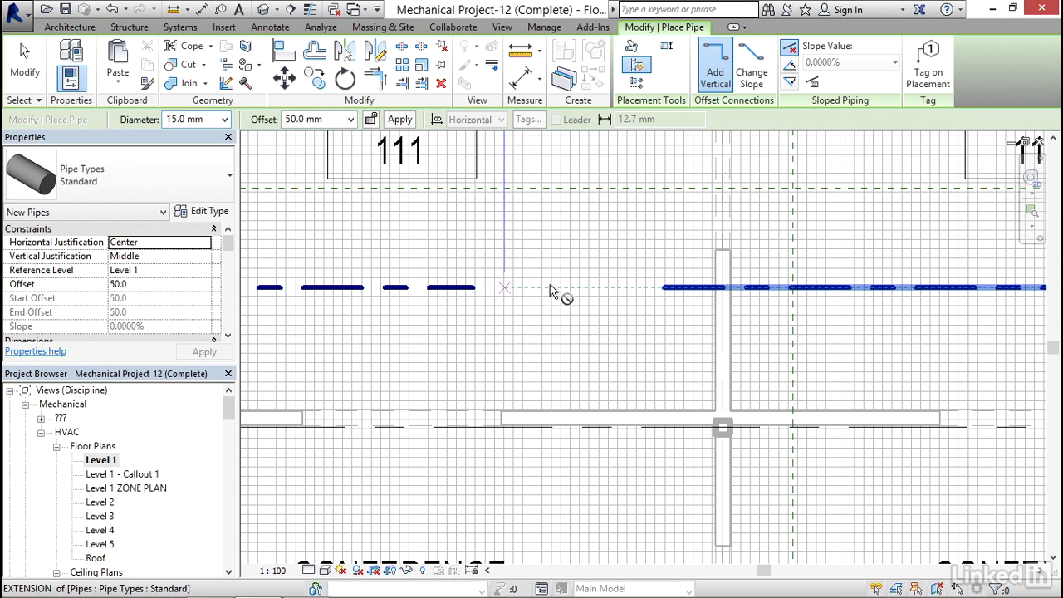
click(628, 311)
key(Escape)
key(Escape)
Extend both ends of the lower pipe to the adjacent ends of the split pipe so that they connect
scroll(508, 315, up, 4)
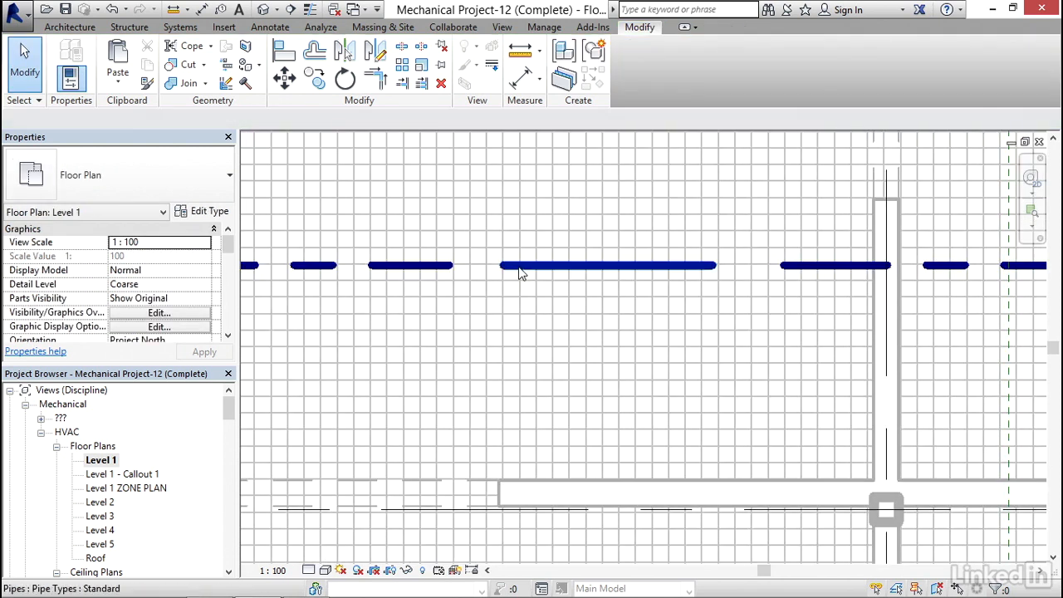
click(516, 272)
drag(502, 266, 458, 292)
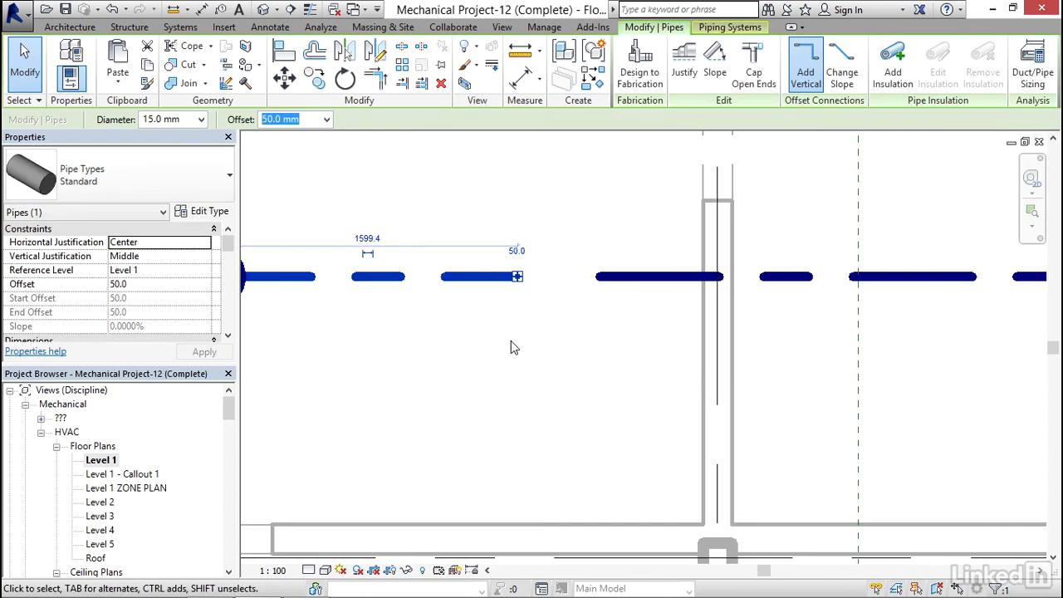
drag(517, 275, 599, 276)
scroll(600, 307, down, 3)
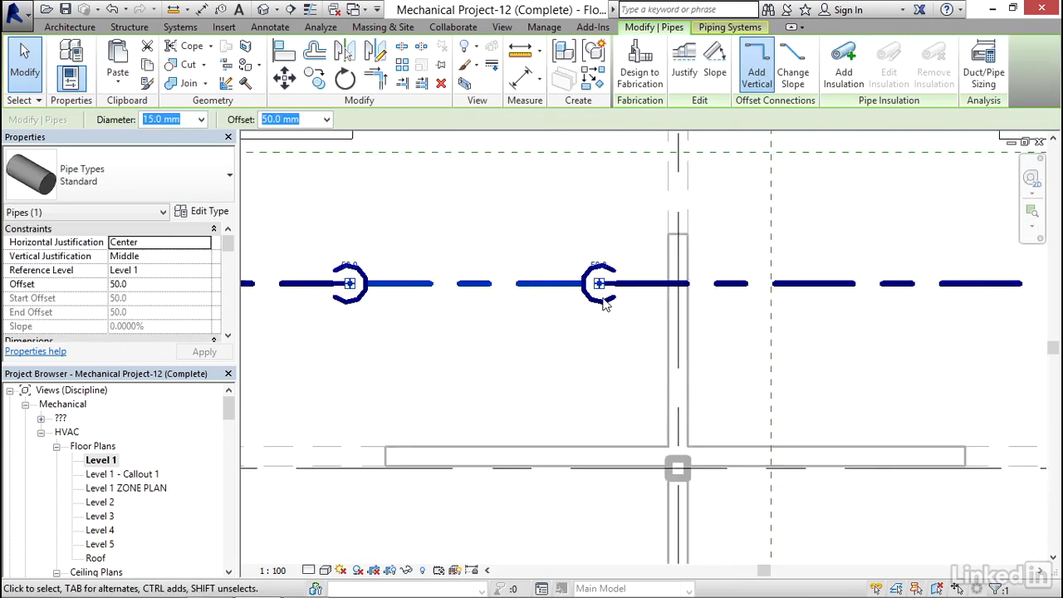
click(535, 329)
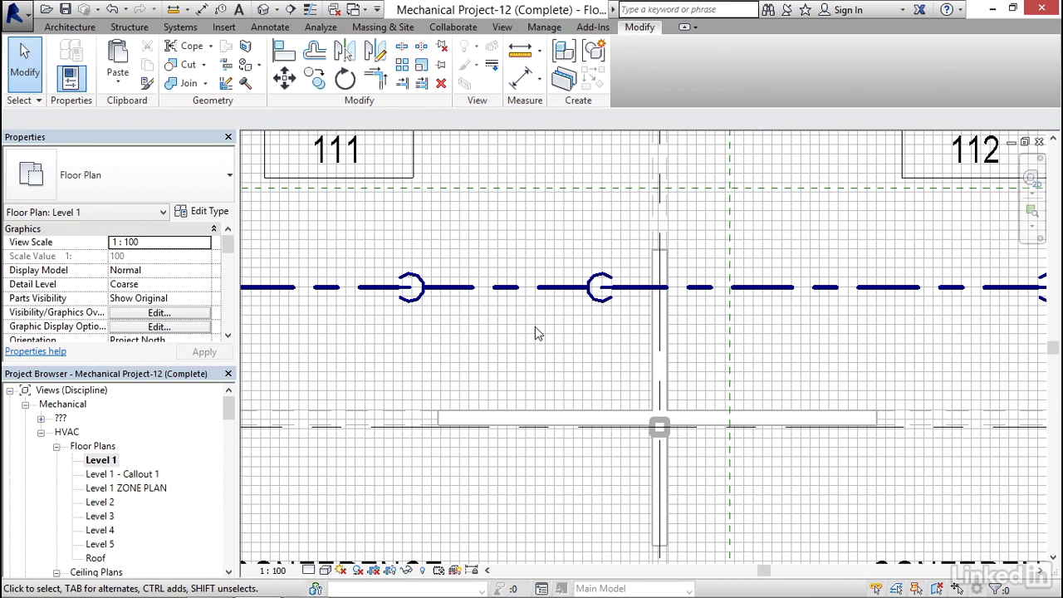